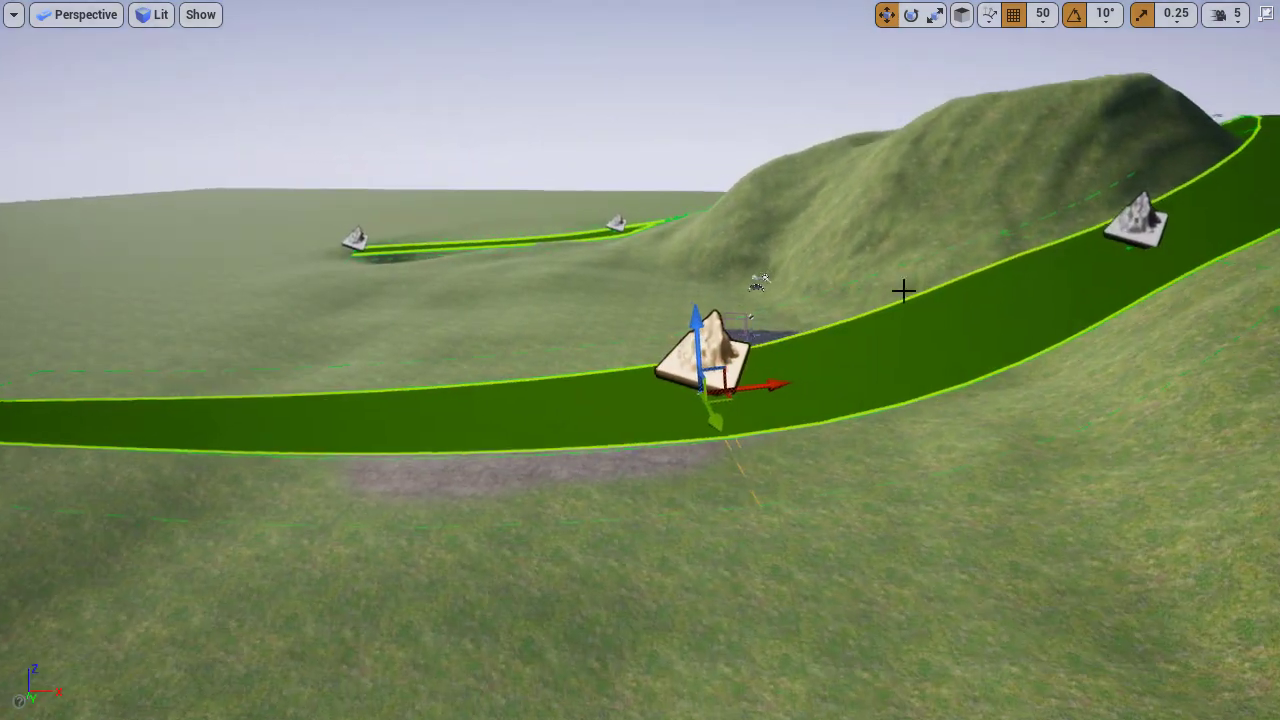
Step: Raise two neighbouring control points of the landscape spline higher above the terrain
drag(692, 325, 689, 226)
click(1132, 215)
drag(1128, 183, 1121, 132)
right_drag(1121, 132, 1225, 138)
key(F11)
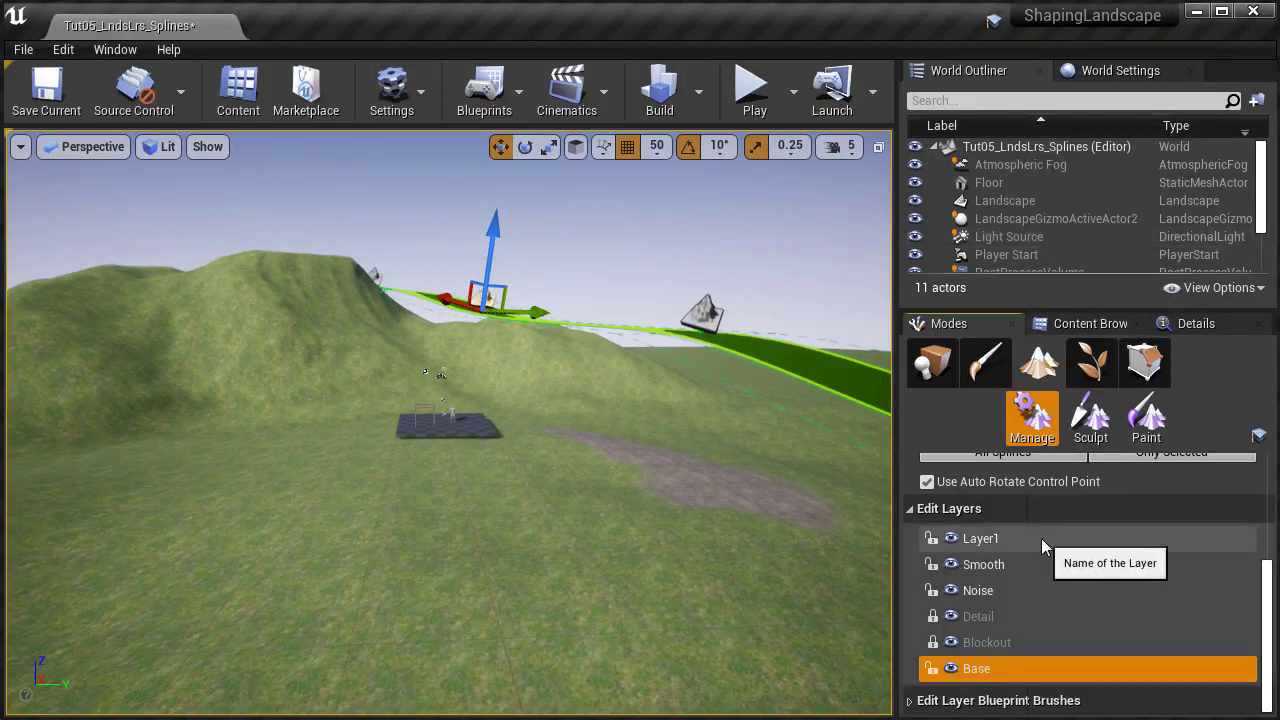
Step: Create a new edit layer above Layer1 and reserve it for landscape splines
right_click(1041, 538)
click(1052, 566)
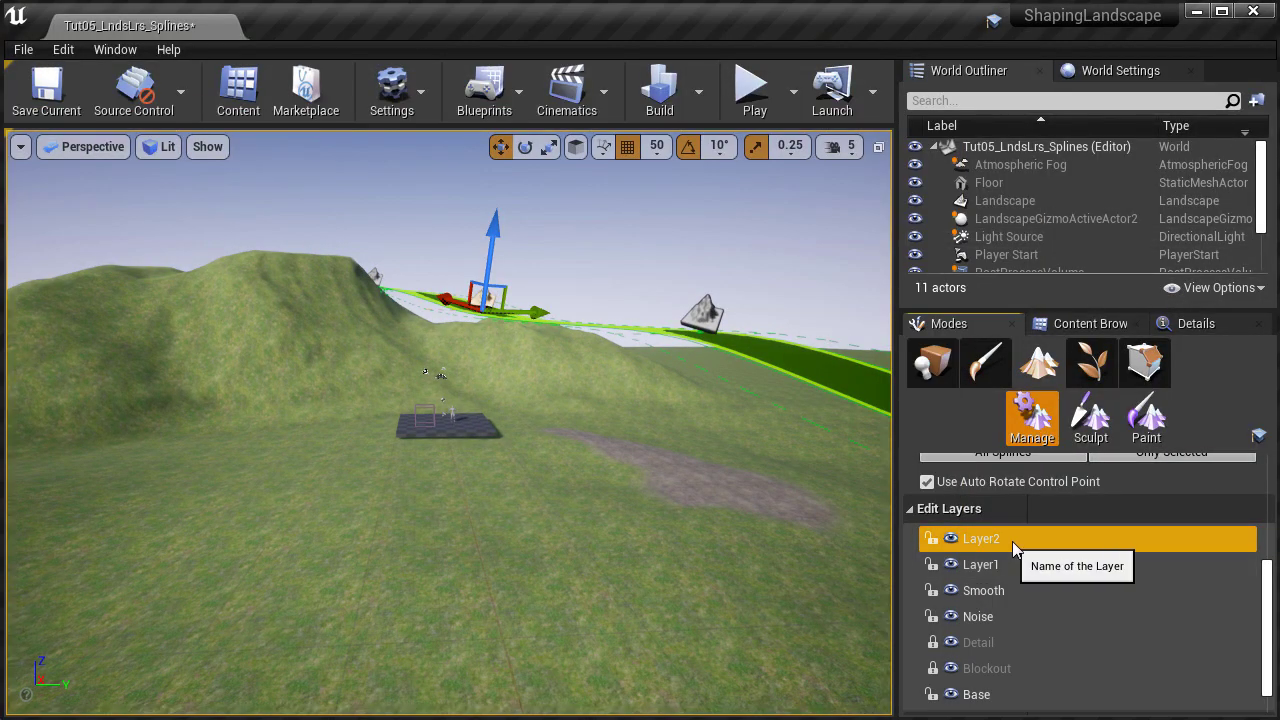
right_click(1020, 541)
click(1092, 678)
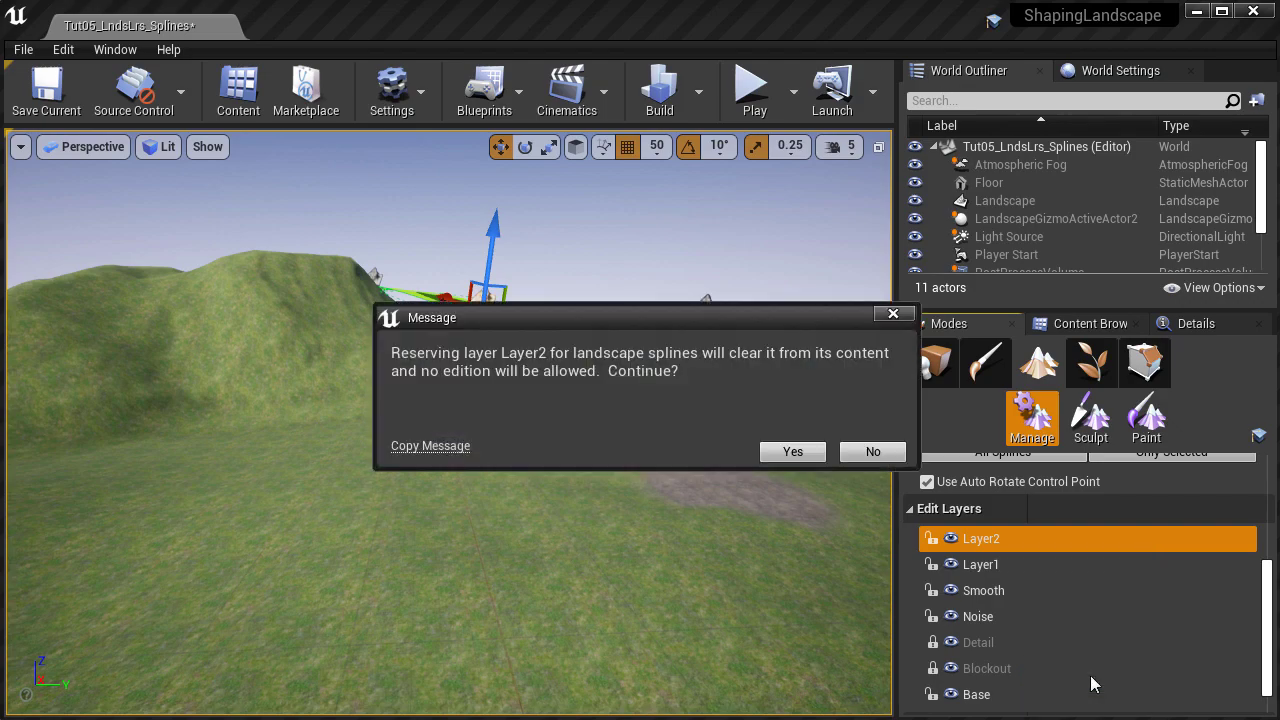
click(802, 451)
Step: Examine the cobblestone road running along the hill in full-screen game view
right_drag(744, 460, 450, 490)
key(F11)
key(w)
key(s)
key(g)
key(w)
key(s)
key(s)
key(s)
key(a)
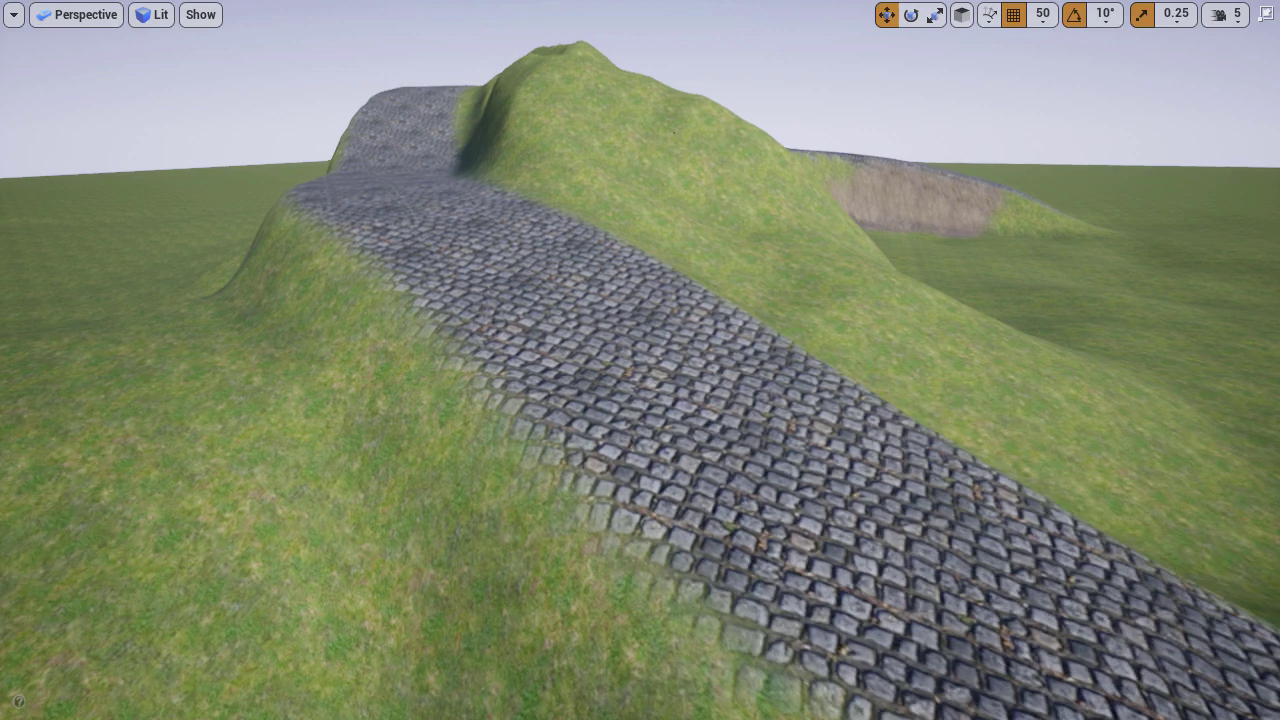
Step: Switch the reserved spline layer's visibility off and on again to compare the terrain
key(F11)
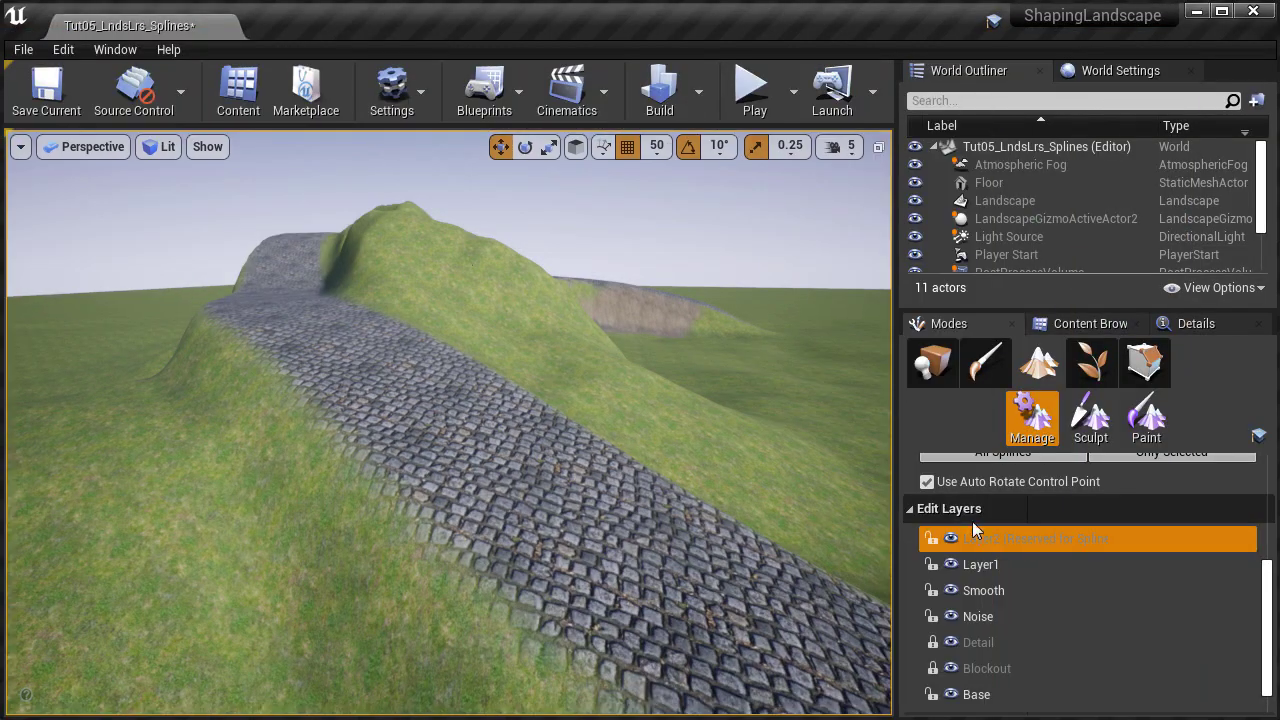
click(952, 538)
click(952, 543)
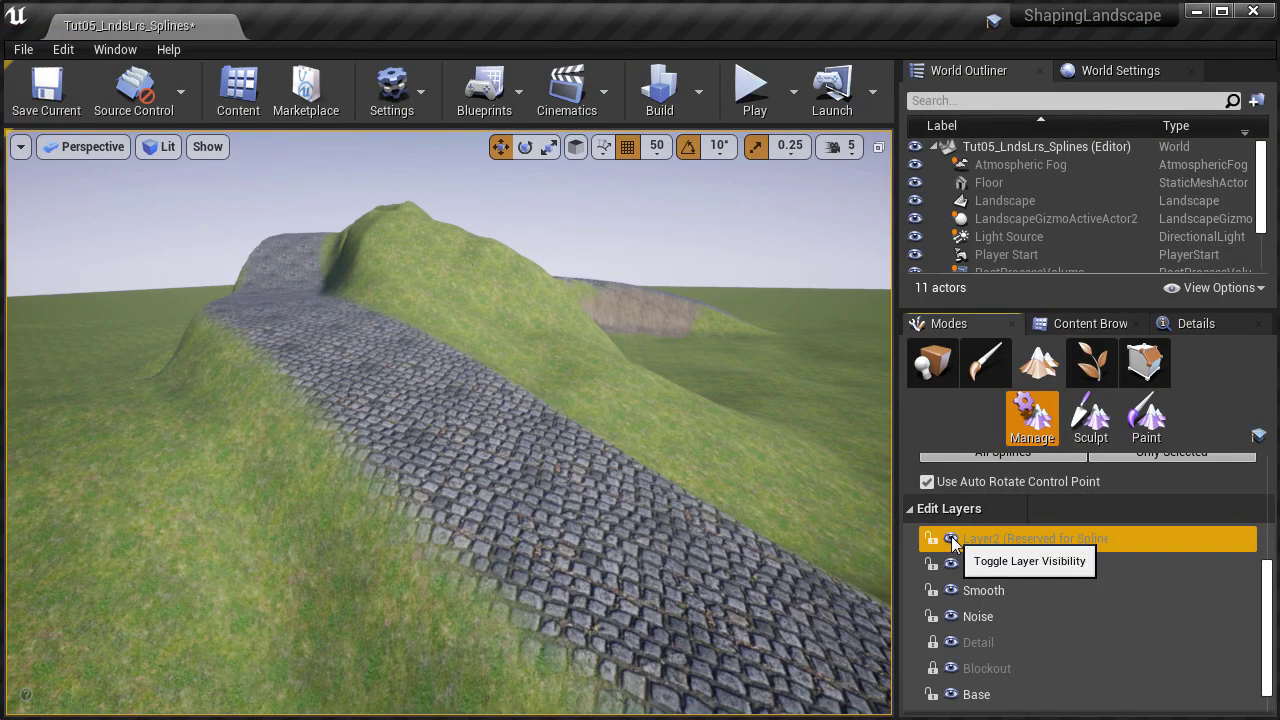
Step: Raise a control point on the hillside stretch of the spline road
right_drag(534, 503, 480, 503)
key(g)
click(437, 287)
right_drag(440, 290, 478, 292)
key(s)
drag(492, 252, 499, 222)
Step: Shift another control point of the spline road sideways away from the hill and raise it
right_drag(499, 222, 450, 180)
key(w)
click(341, 337)
drag(297, 349, 228, 352)
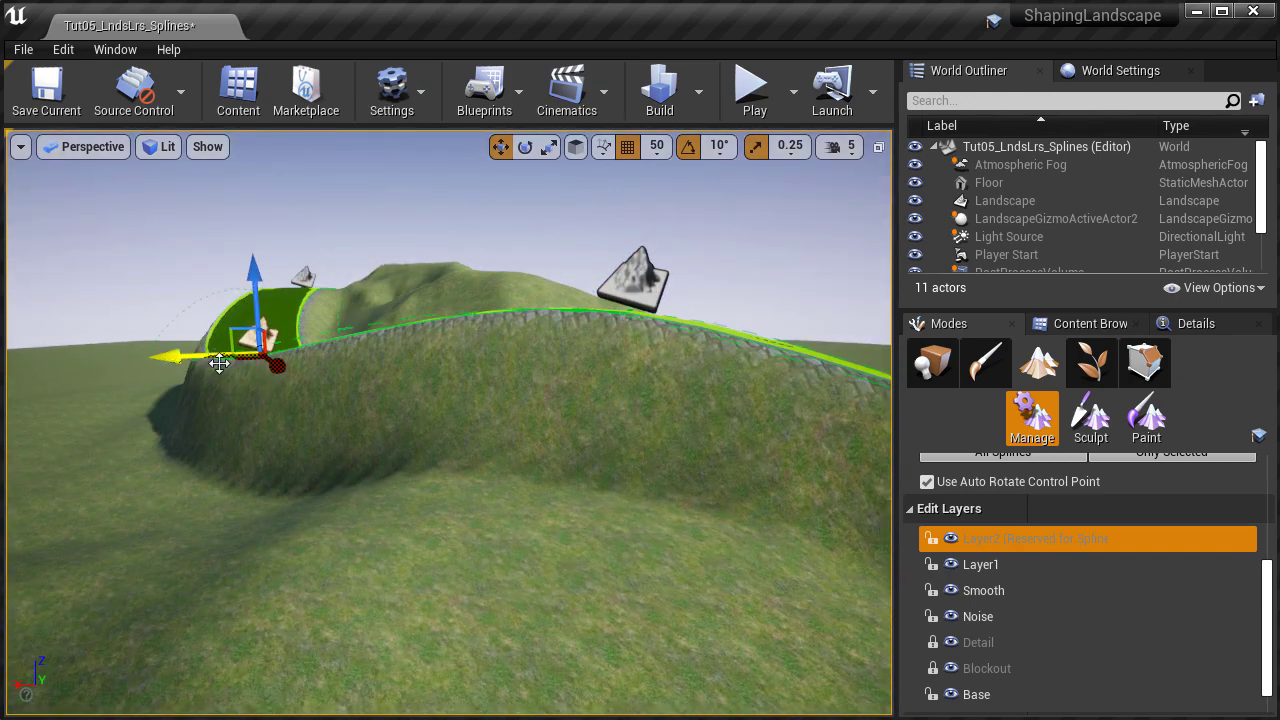
drag(256, 298, 256, 270)
mouse_move(397, 363)
right_down()
mouse_move(340, 368)
mouse_move(380, 366)
right_up()
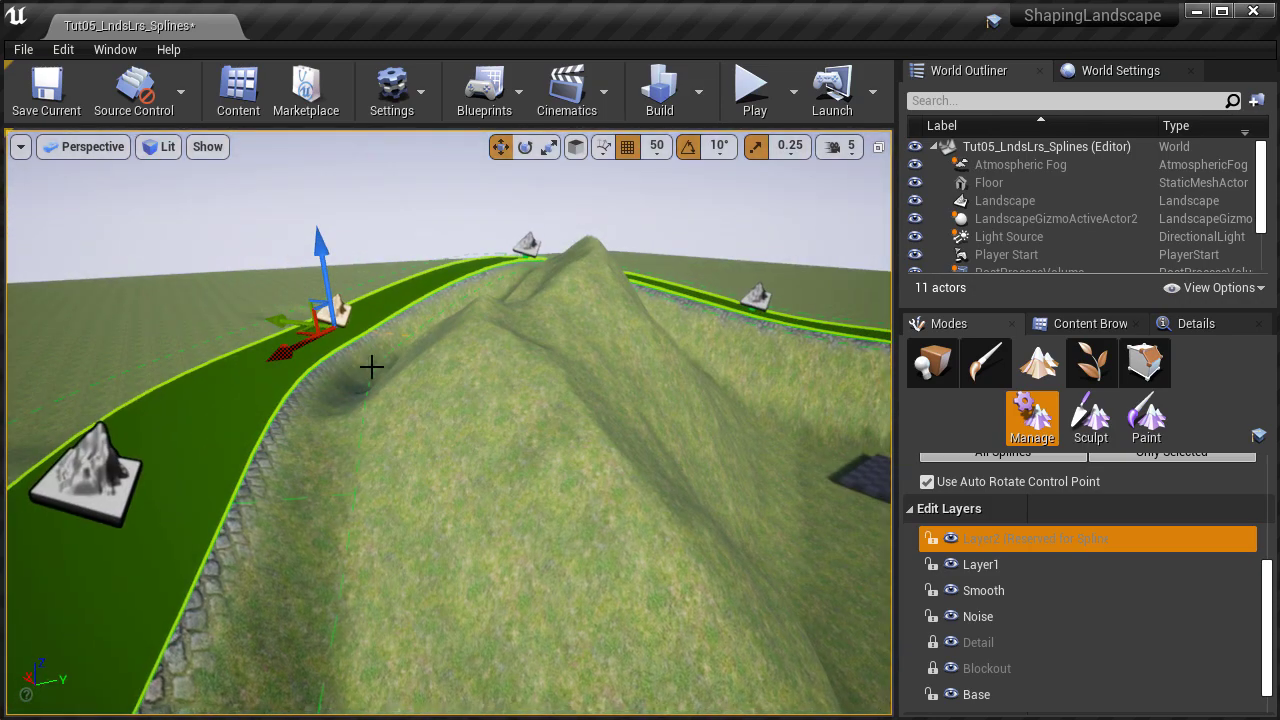
Step: Raise two further control points of the spline on the other side of the hill
click(771, 292)
drag(784, 260, 805, 199)
right_drag(626, 343, 690, 360)
click(451, 408)
drag(452, 407, 452, 362)
Step: Select all connected segments of the spline and review their mesh, virtual texture and collision properties
right_drag(570, 407, 640, 400)
scroll(1040, 526, up, 3)
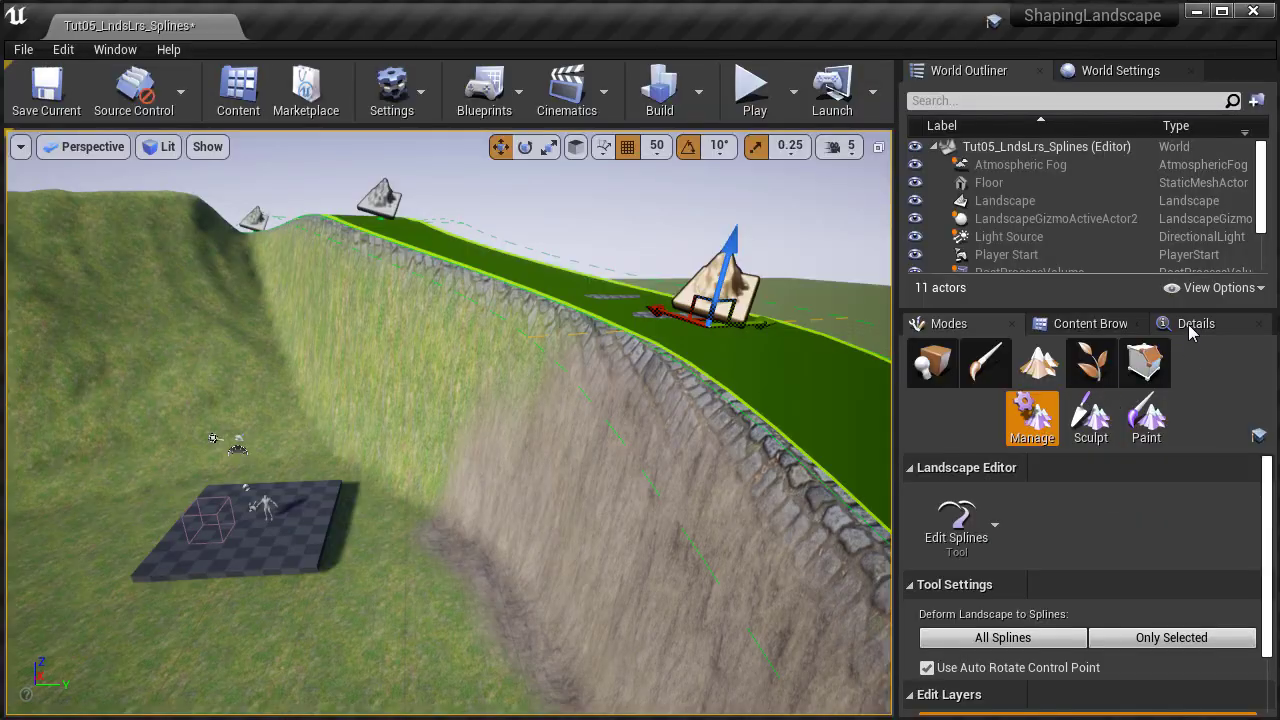
click(1192, 323)
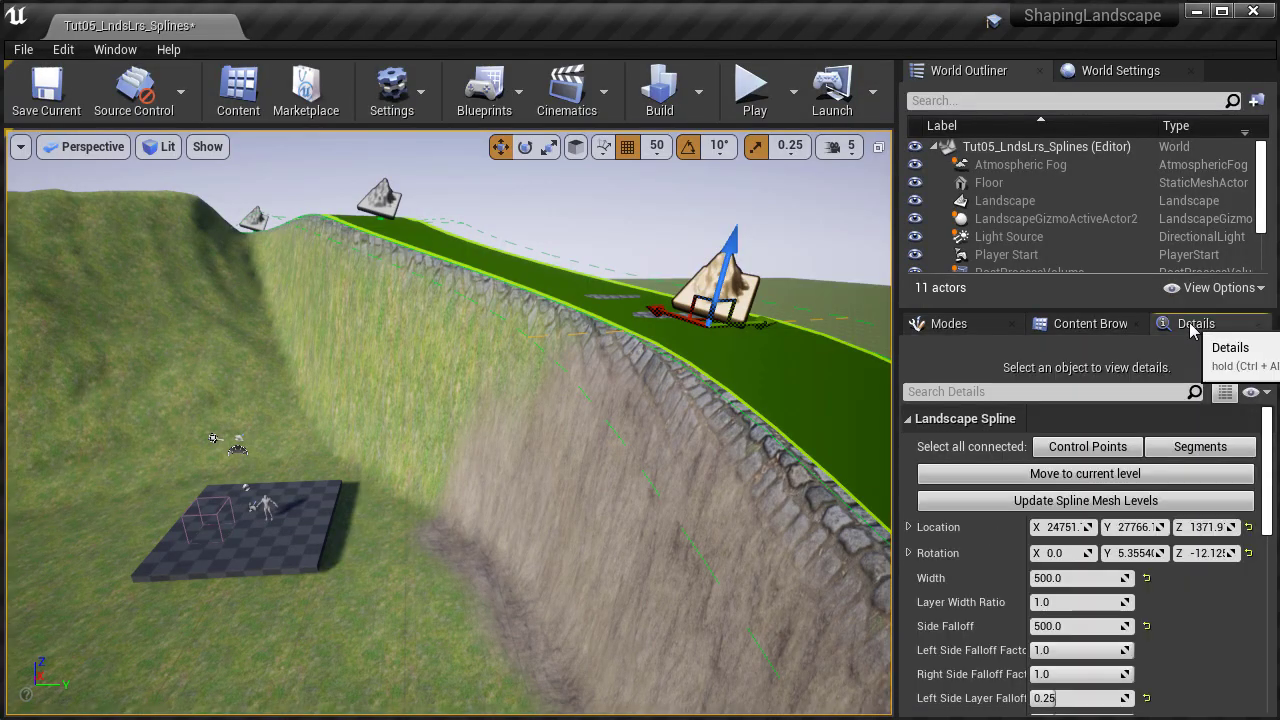
click(1195, 447)
right_drag(648, 424, 660, 454)
scroll(1083, 547, down, 3)
scroll(1083, 547, down, 4)
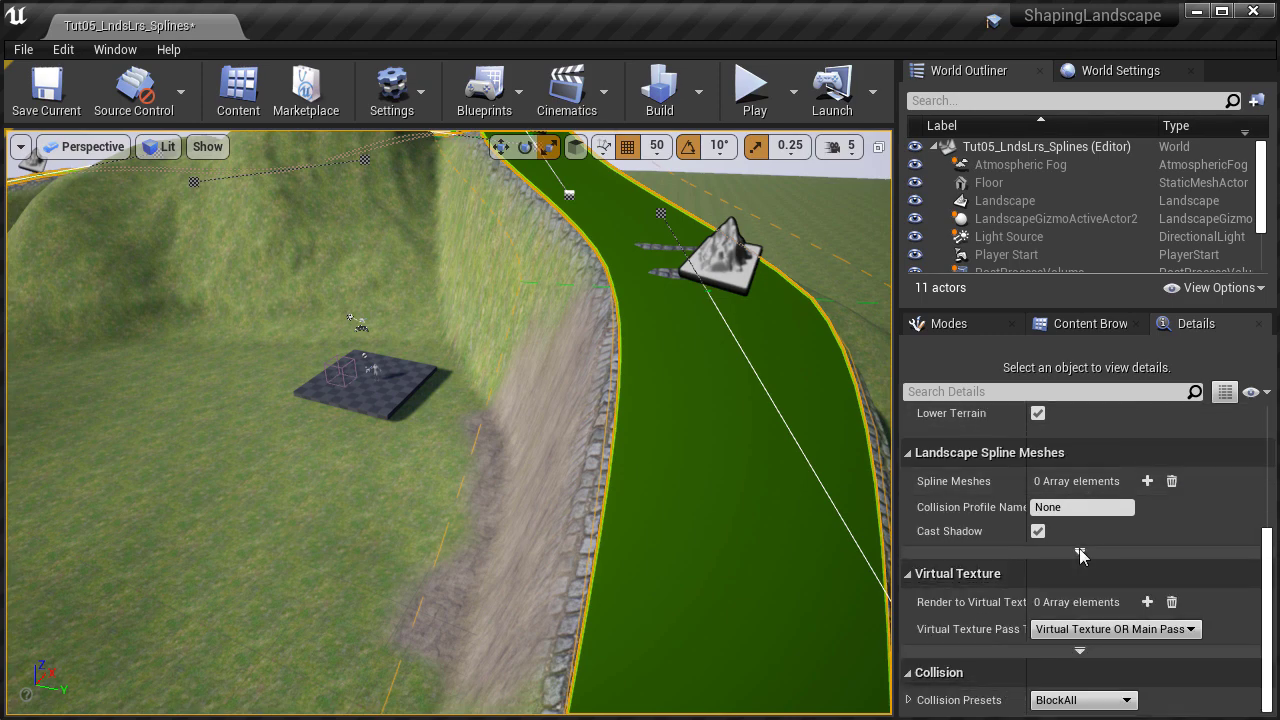
Step: Select all connected control points of the spline and set their Side Falloff to 600
scroll(1115, 497, up, 6)
scroll(1115, 497, up, 1)
click(1087, 446)
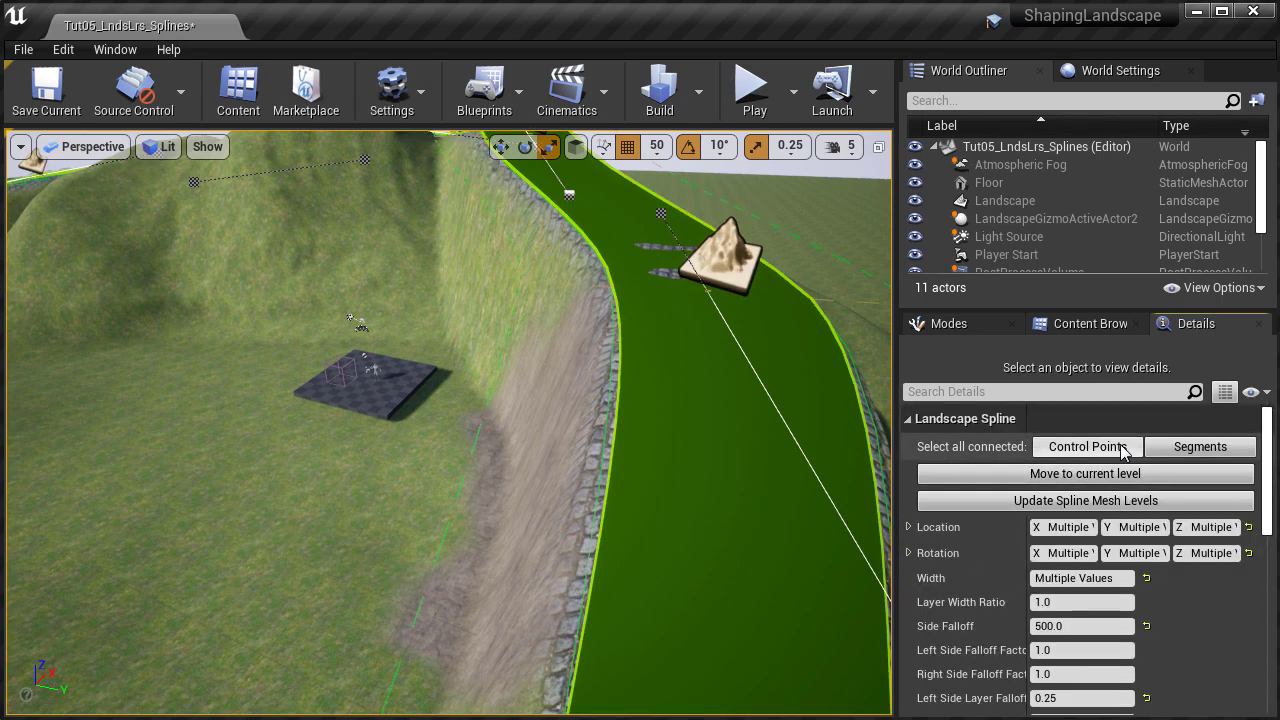
scroll(1077, 562, down, 2)
click(1077, 562)
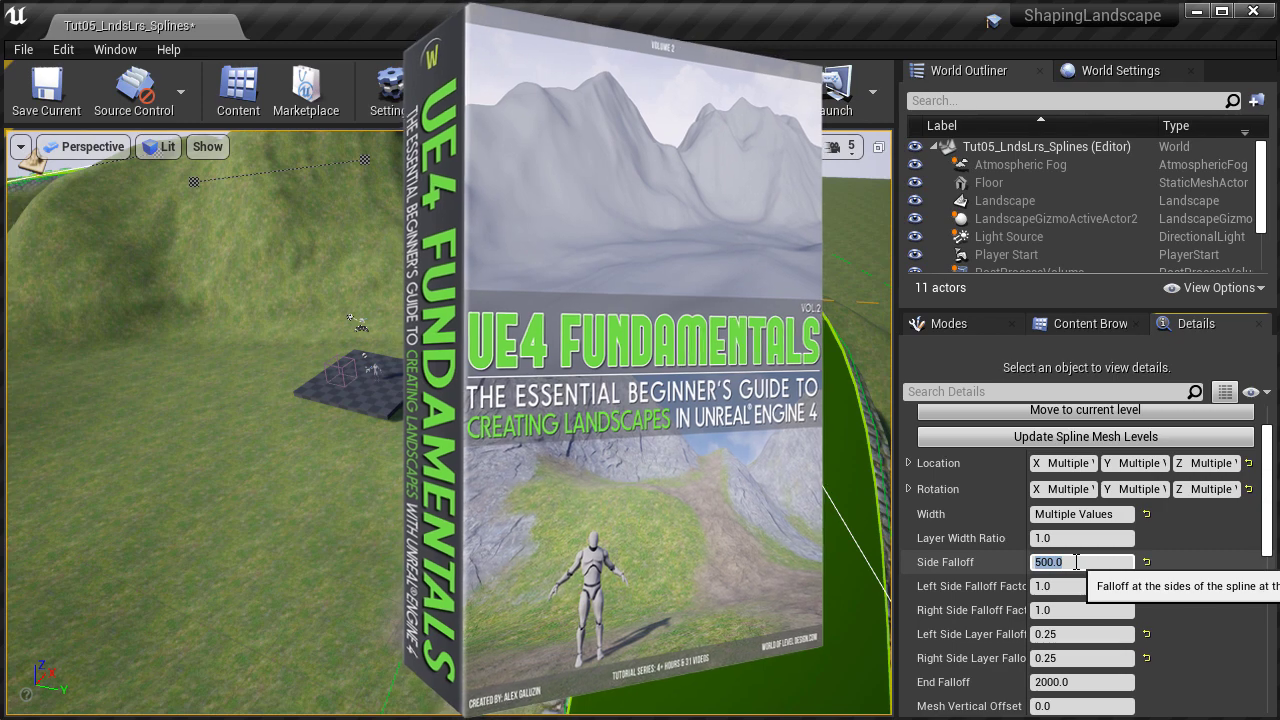
text(600)
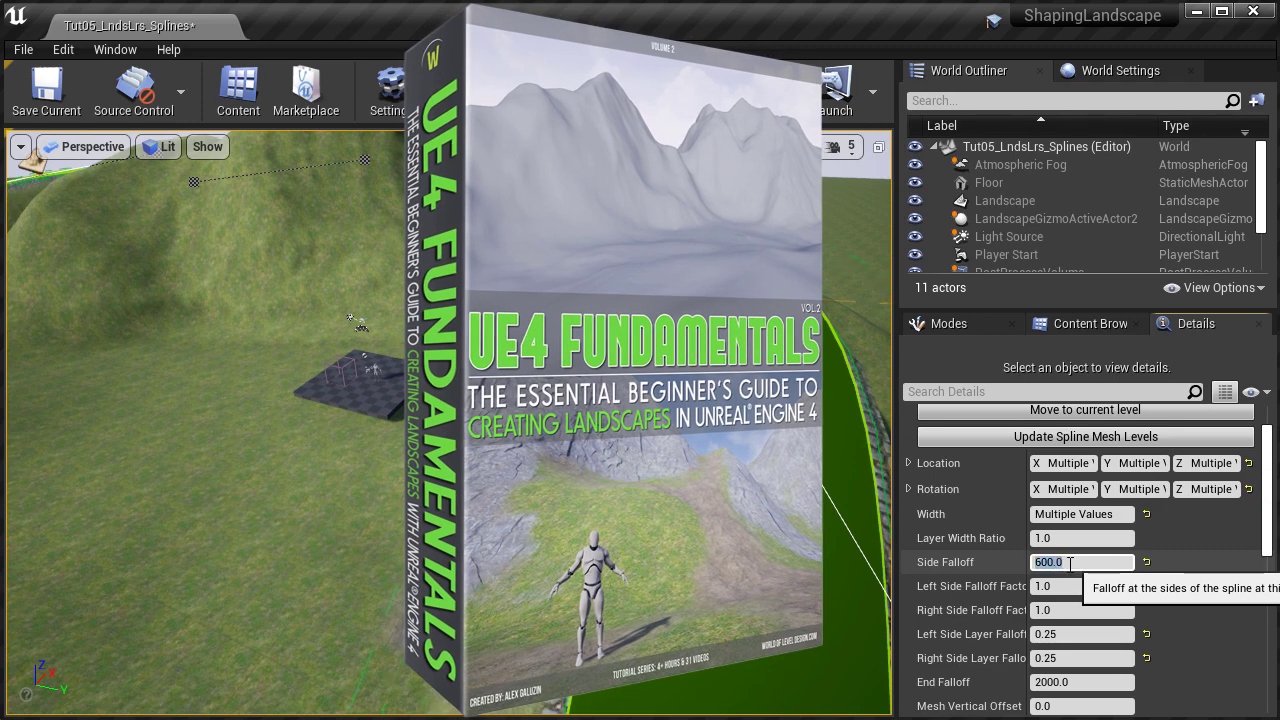
key(Return)
click(1068, 634)
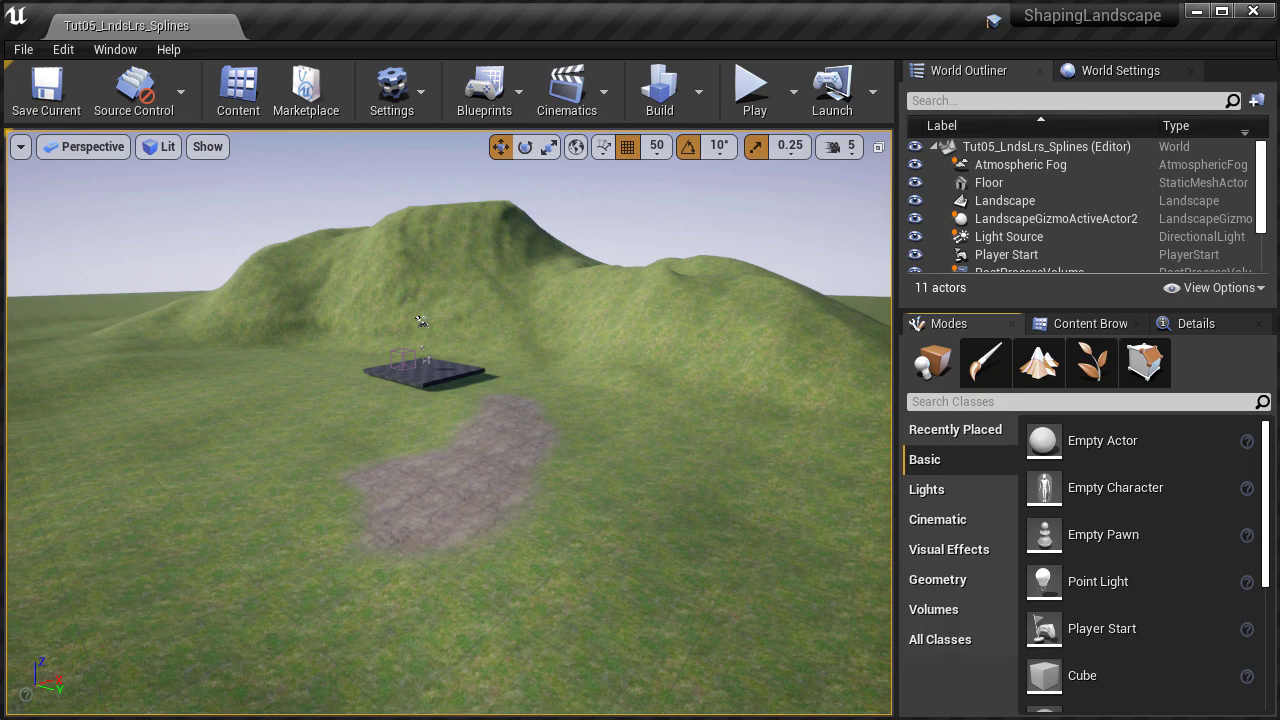
Step: Enter Landscape mode and activate the Edit Splines tool from the Manage tools
click(1039, 362)
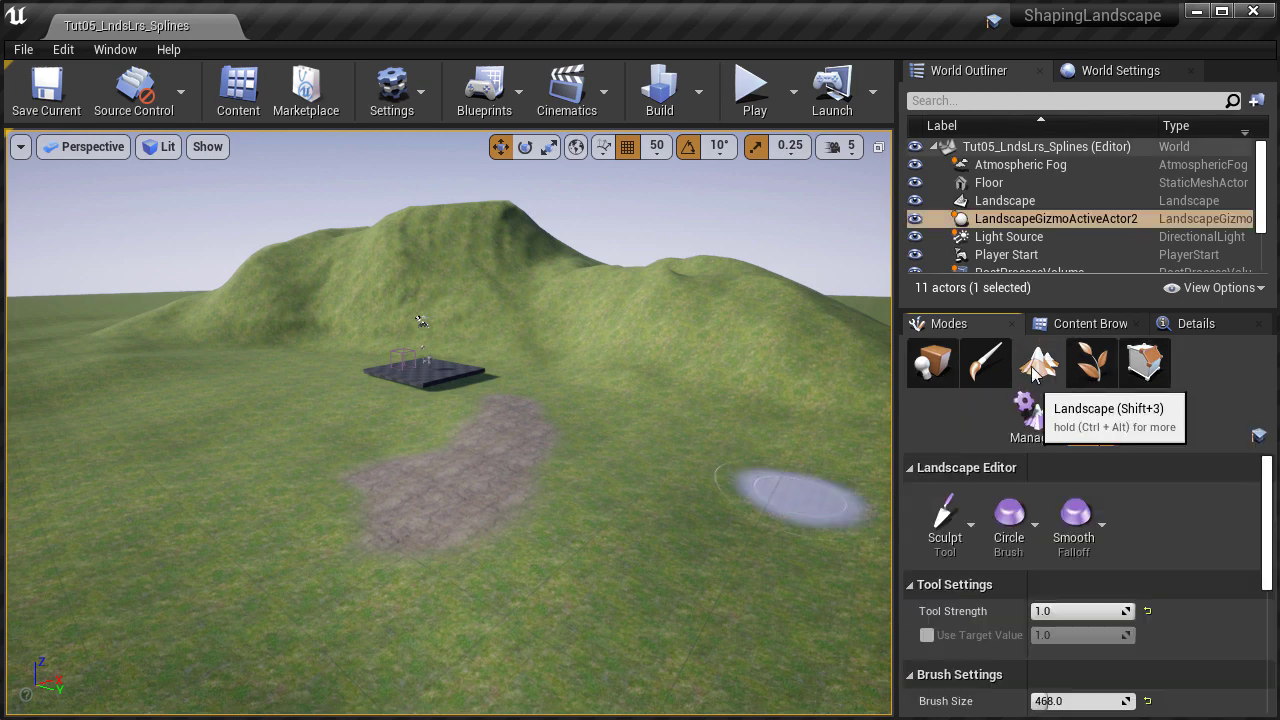
scroll(1132, 478, down, 8)
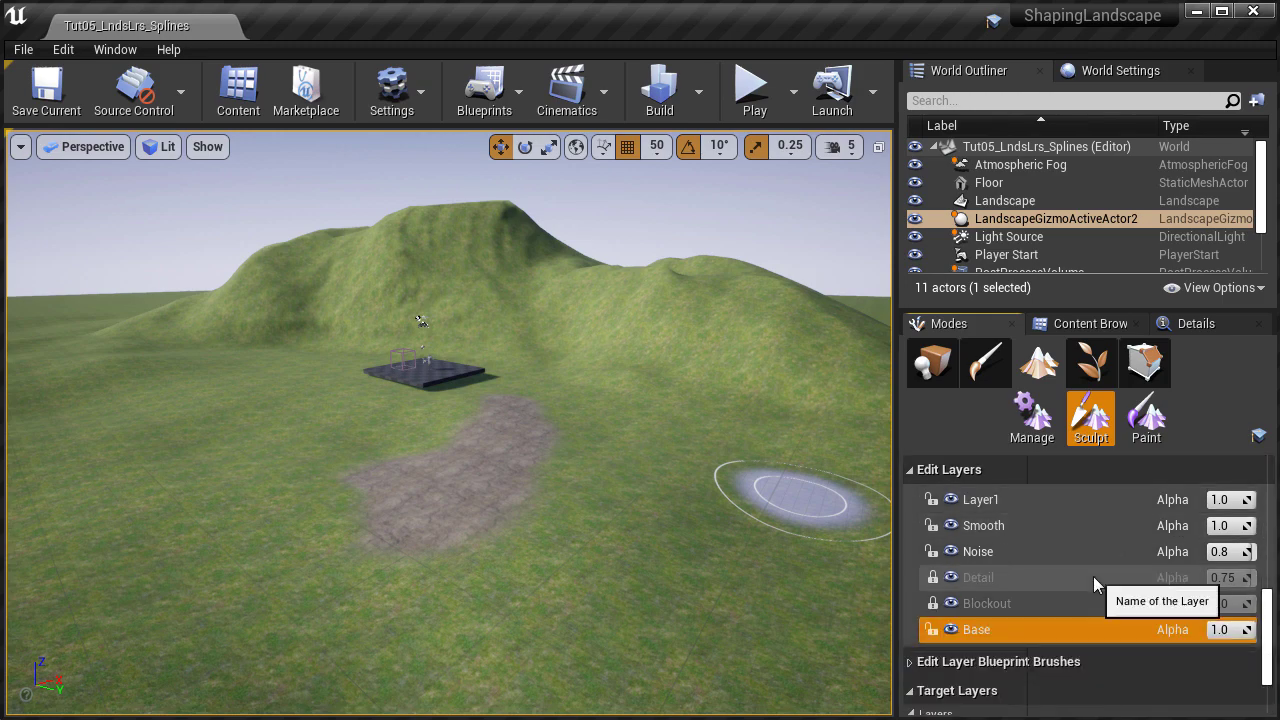
click(1047, 432)
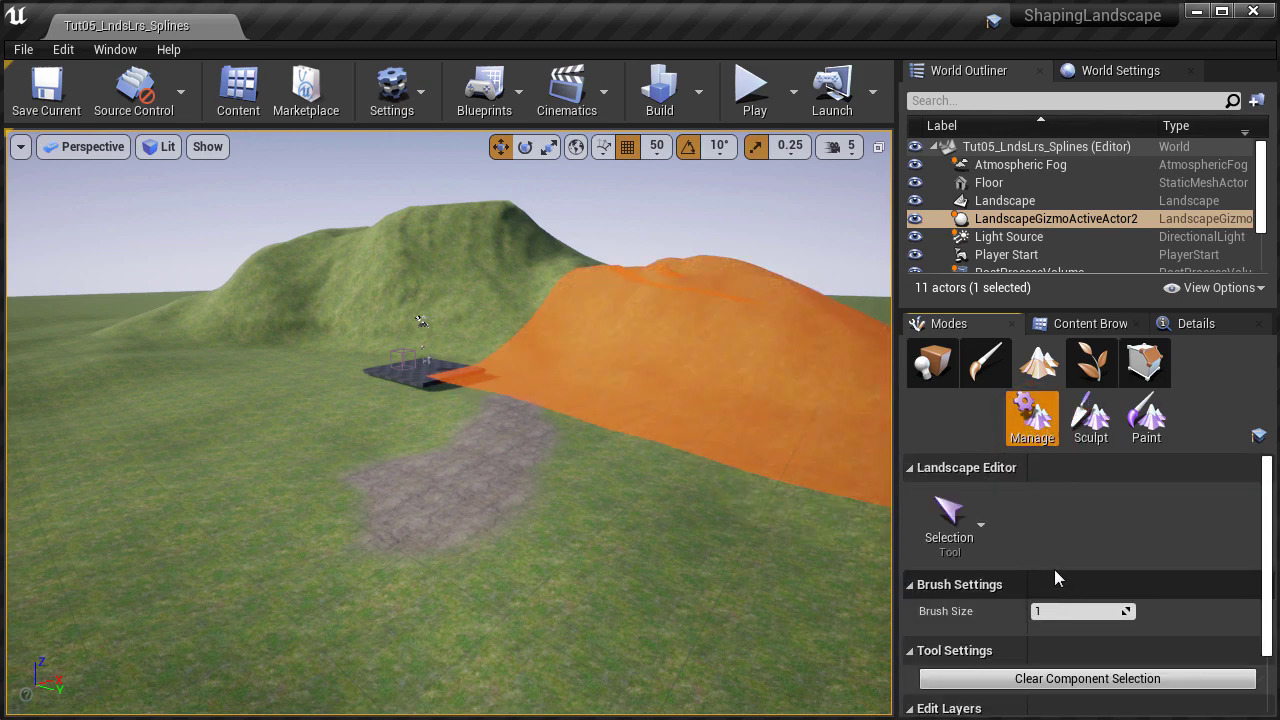
click(981, 524)
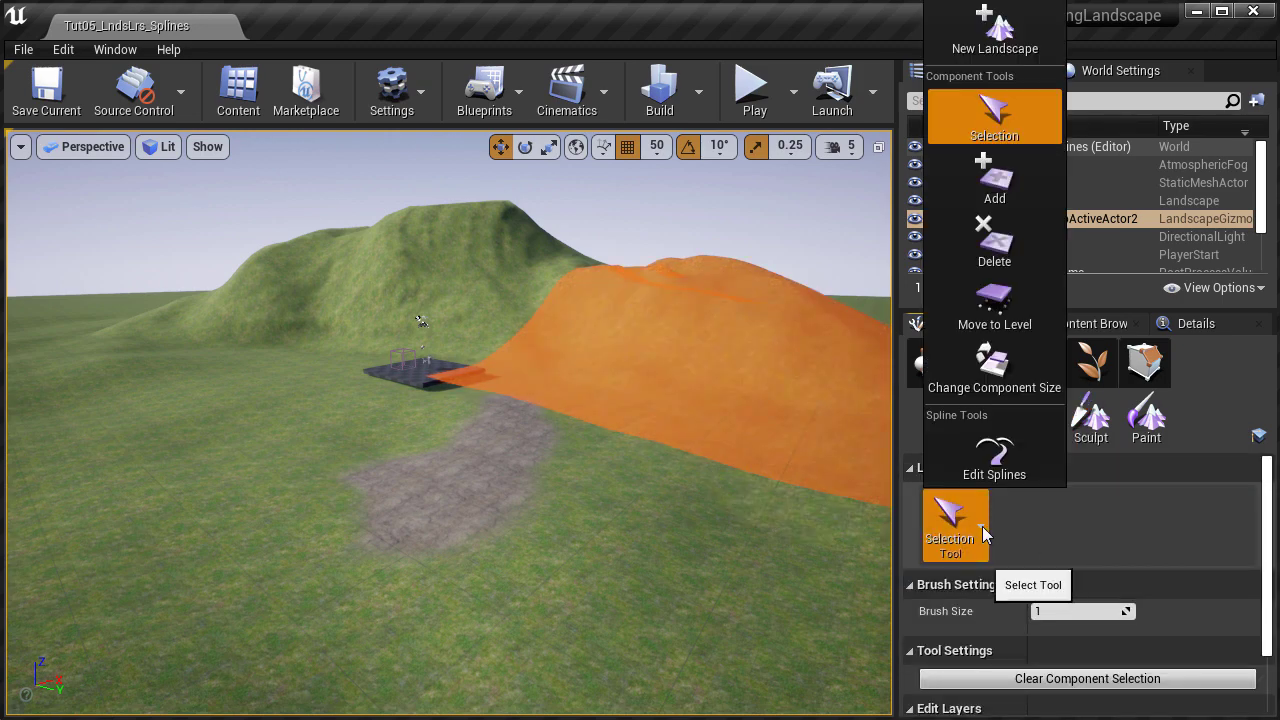
click(1023, 466)
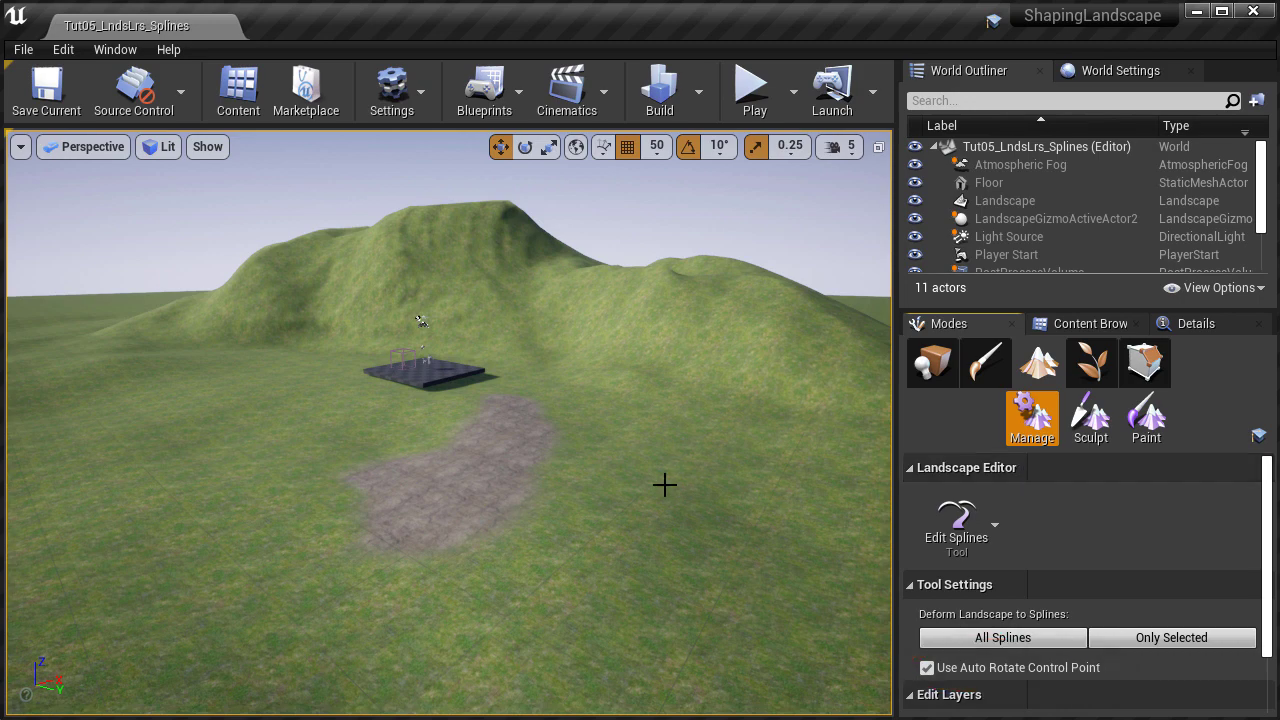
Step: Start a landscape spline with control points running from the open grass across the dirt patch towards the hill
right_drag(612, 470, 568, 489)
key(F11)
mouse_move(763, 392)
right_down()
mouse_move(722, 430)
mouse_move(745, 420)
mouse_move(750, 395)
right_up()
key(s)
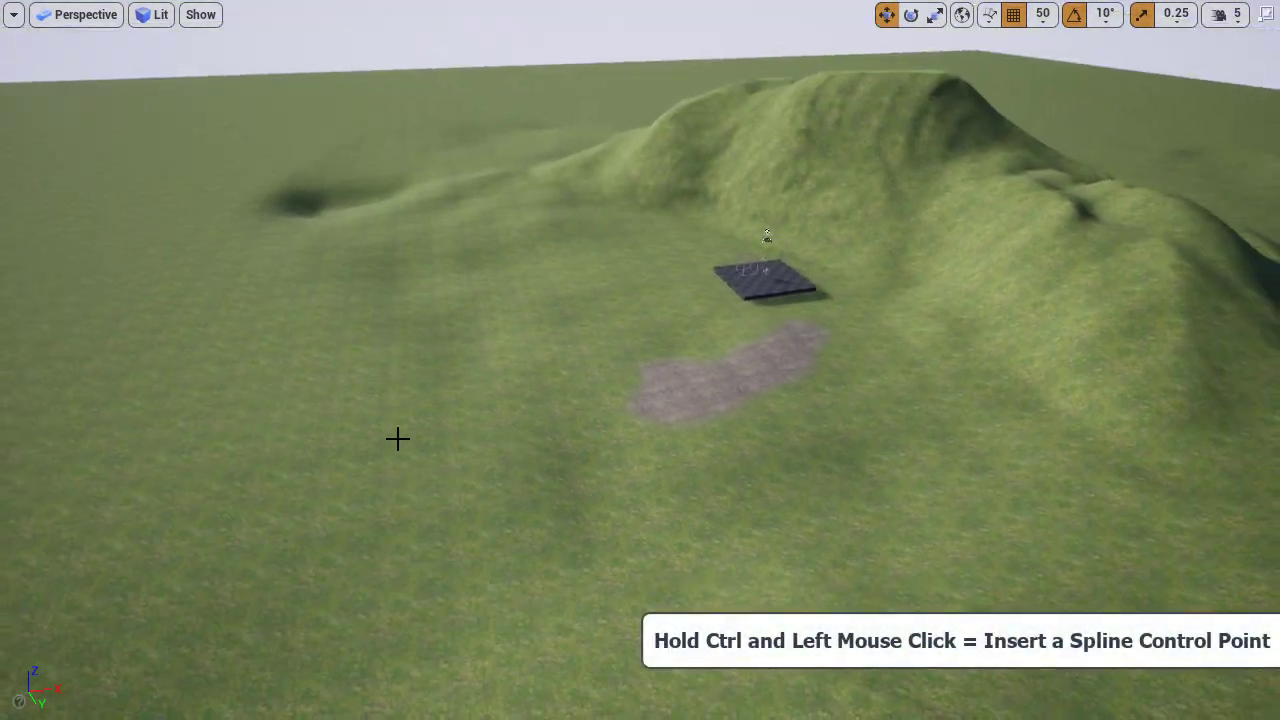
ctrl+click(397, 438)
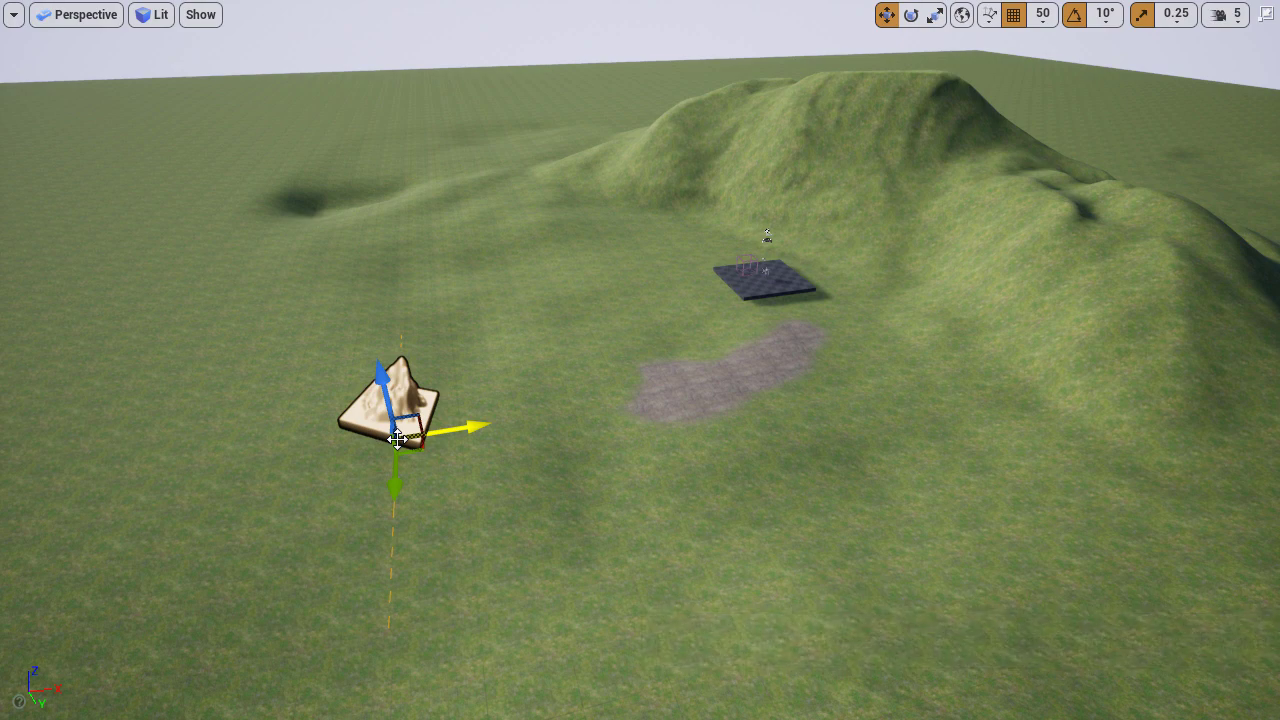
ctrl+click(790, 351)
ctrl+click(965, 244)
Step: Extend the spline around the back of the hill with additional control points
right_drag(965, 244, 780, 330)
ctrl+click(712, 440)
ctrl+click(950, 338)
right_drag(950, 338, 971, 420)
ctrl+click(698, 457)
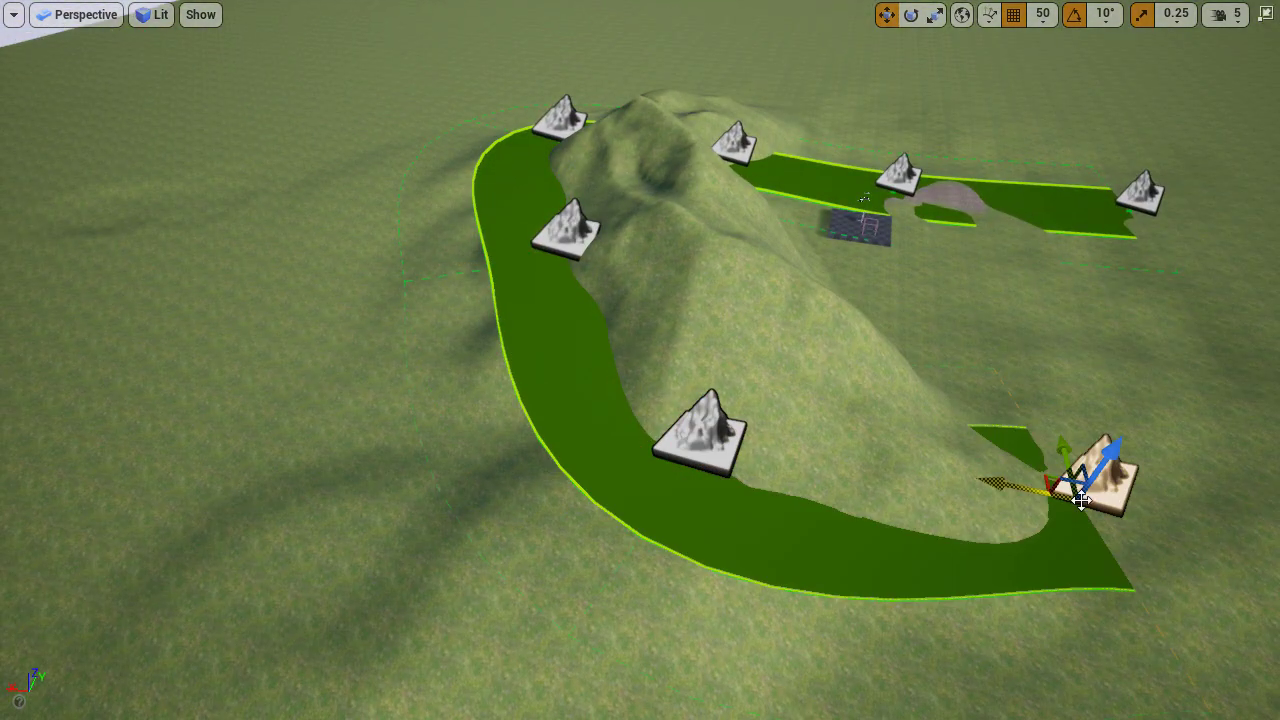
Step: Add one more control point at the open end of the spline and check how the spline meets the terrain
right_drag(1237, 457, 1275, 440)
ctrl+click(1103, 412)
right_drag(1103, 412, 1150, 252)
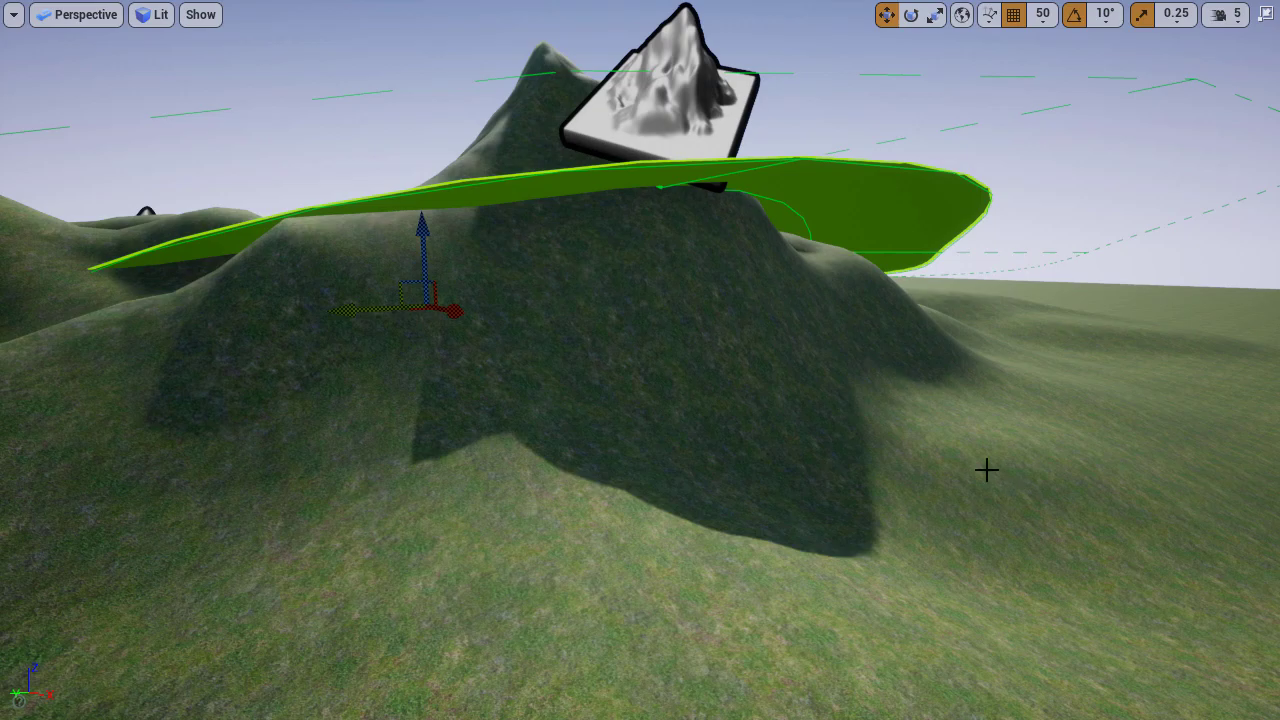
right_drag(818, 421, 810, 429)
key(F11)
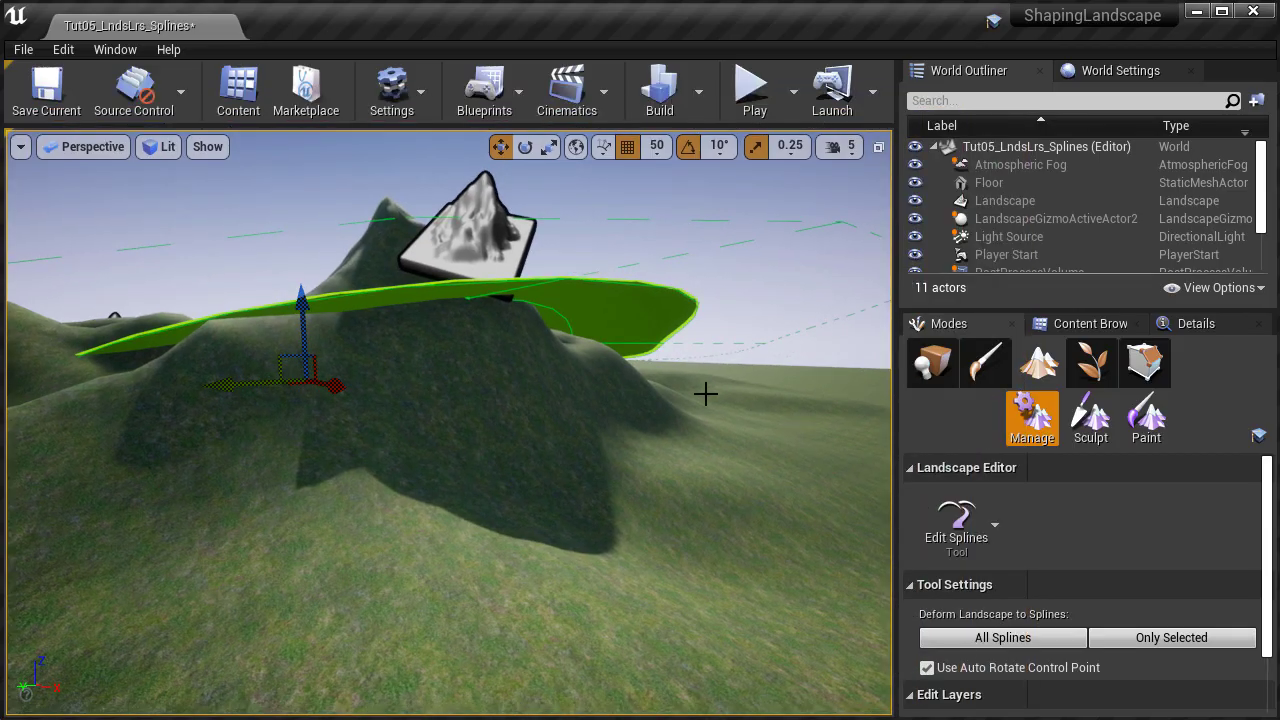
right_drag(686, 392, 660, 408)
mouse_move(793, 460)
right_down()
mouse_move(783, 464)
mouse_move(793, 460)
right_up()
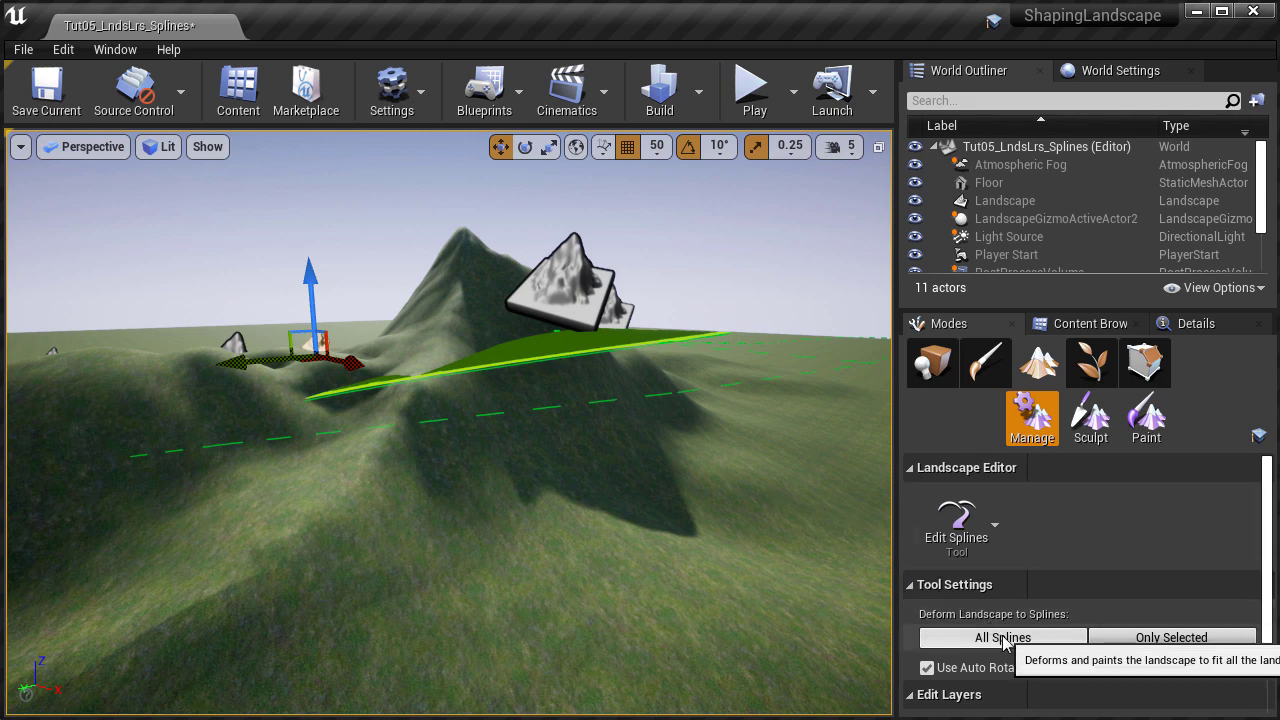
Step: Try to deform the landscape to all splines on the Base layer and toggle that layer's visibility
scroll(1071, 627, down, 3)
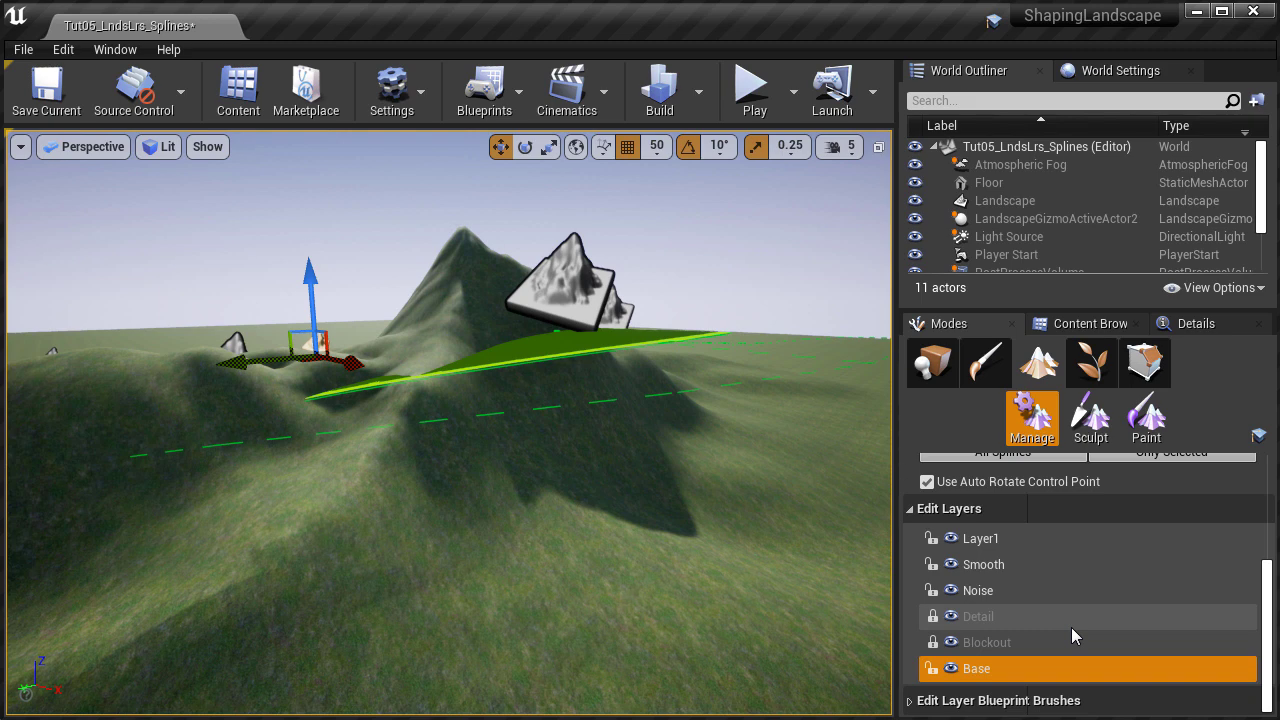
scroll(1071, 627, up, 3)
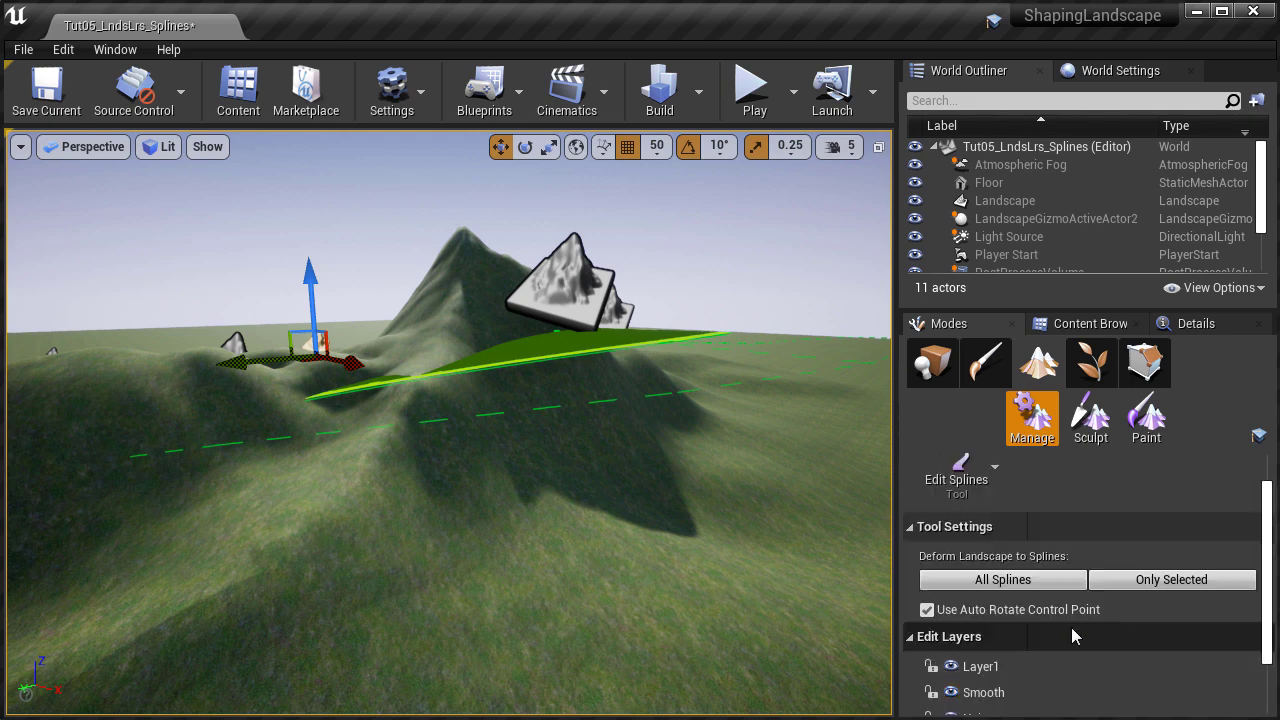
click(996, 582)
right_drag(437, 469, 494, 474)
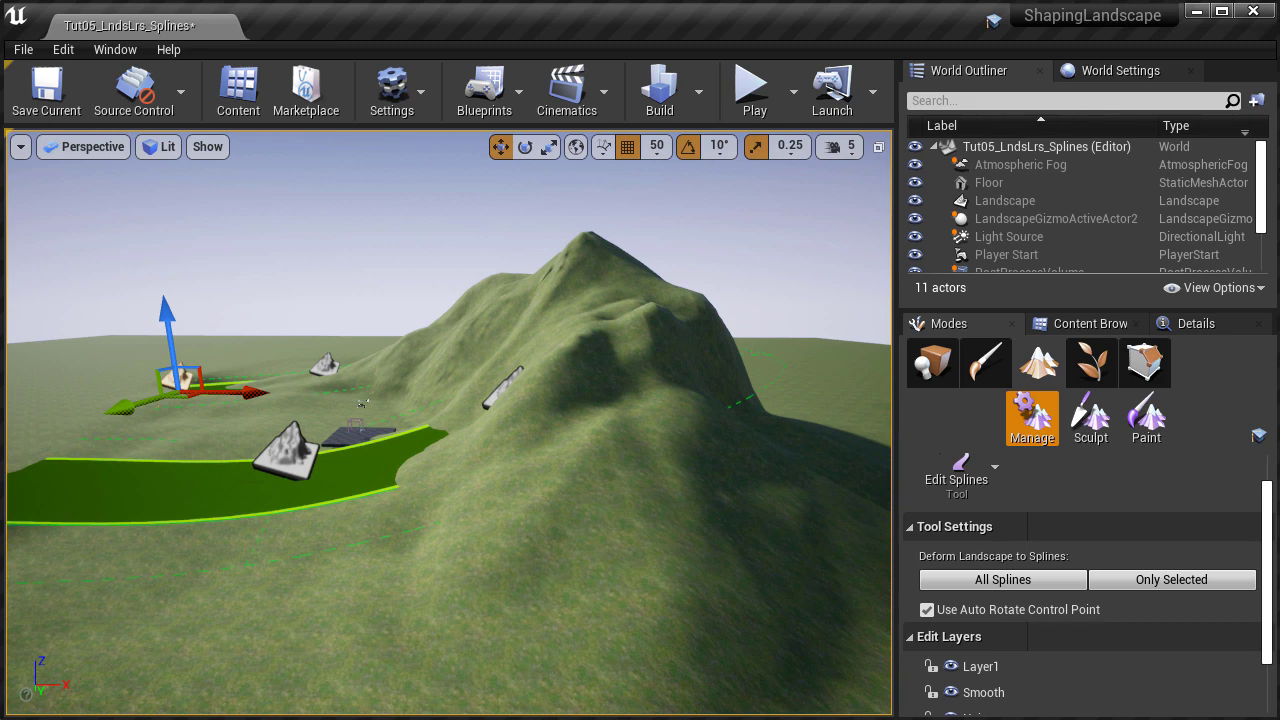
scroll(1061, 612, down, 3)
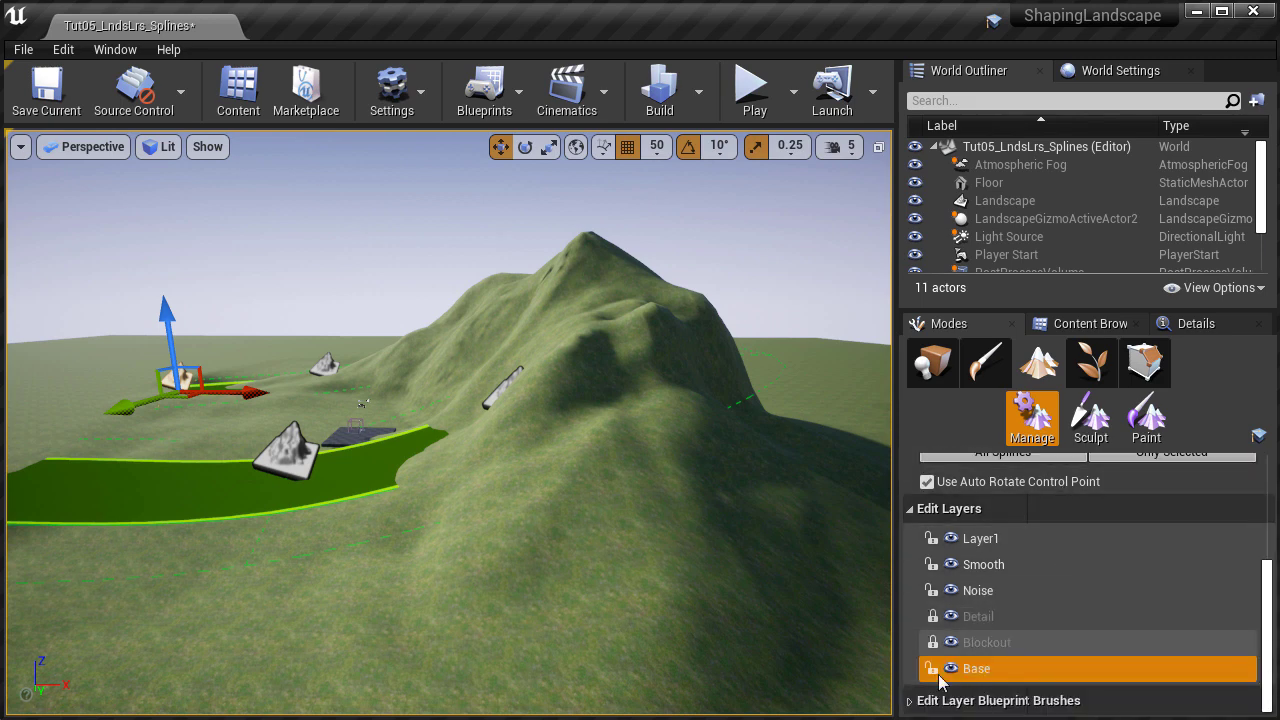
click(950, 670)
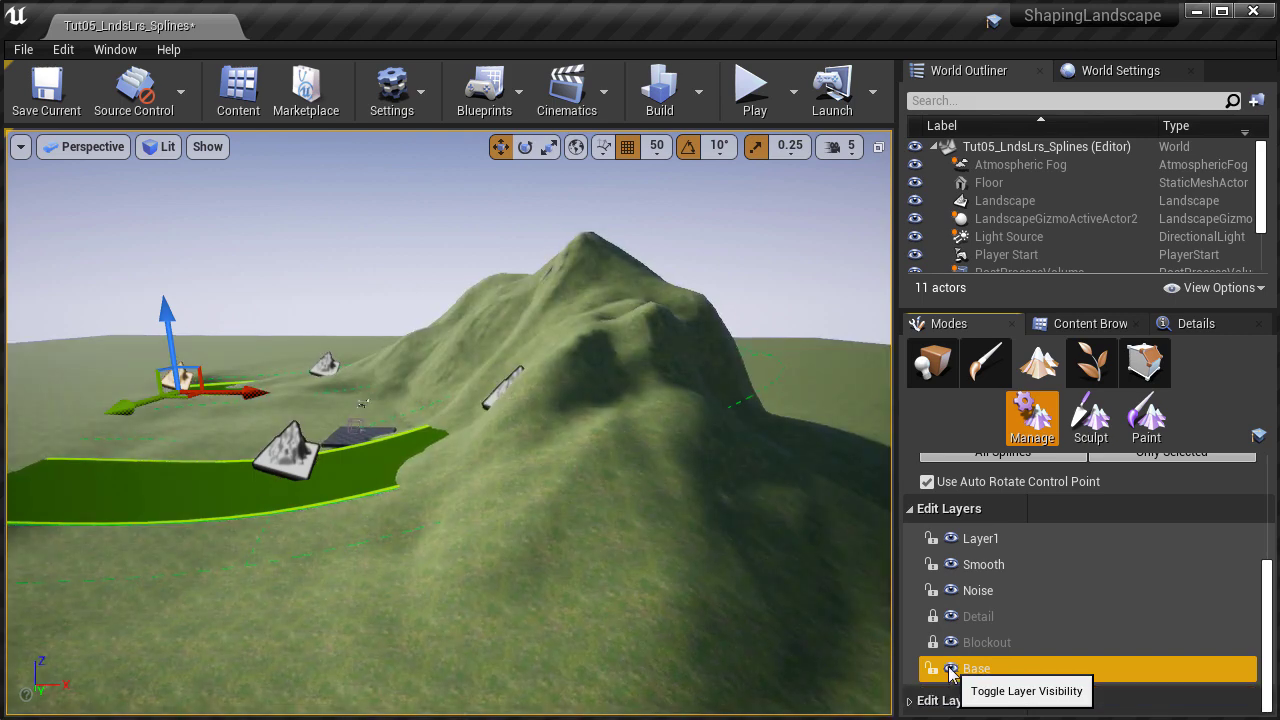
click(951, 669)
click(951, 669)
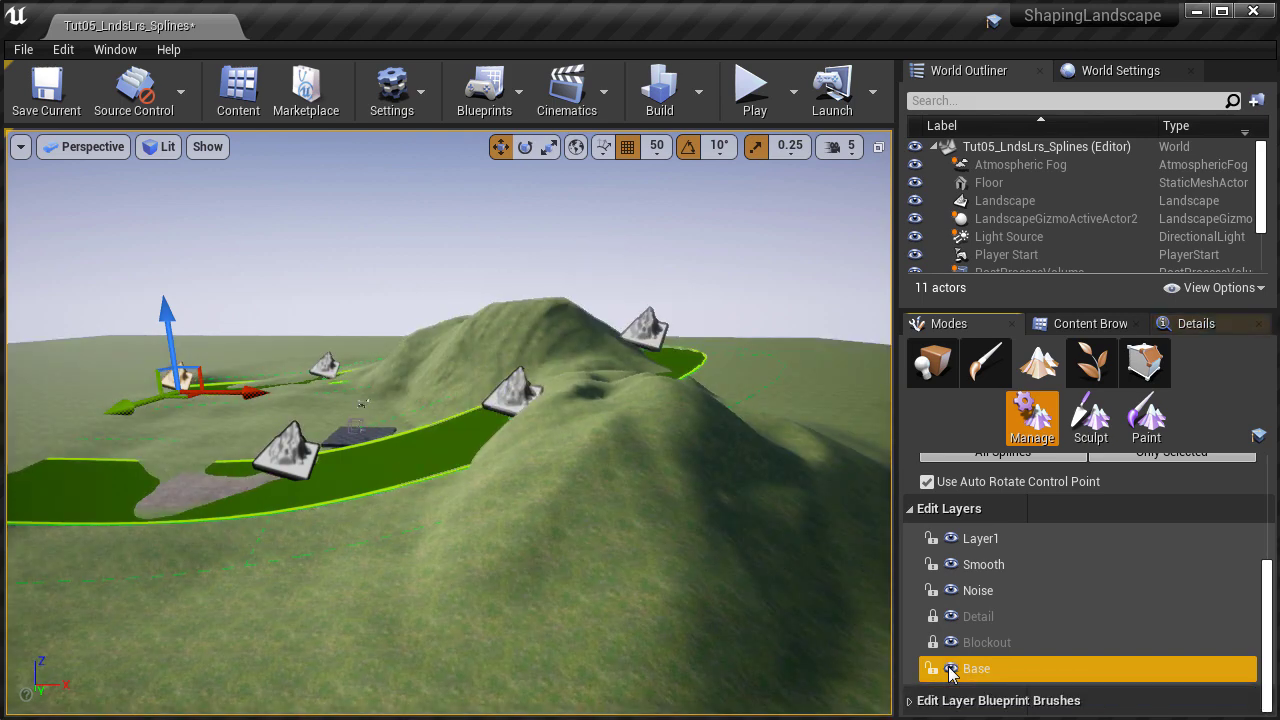
Step: Deform the landscape to all splines on Layer1, then hide that layer
click(994, 541)
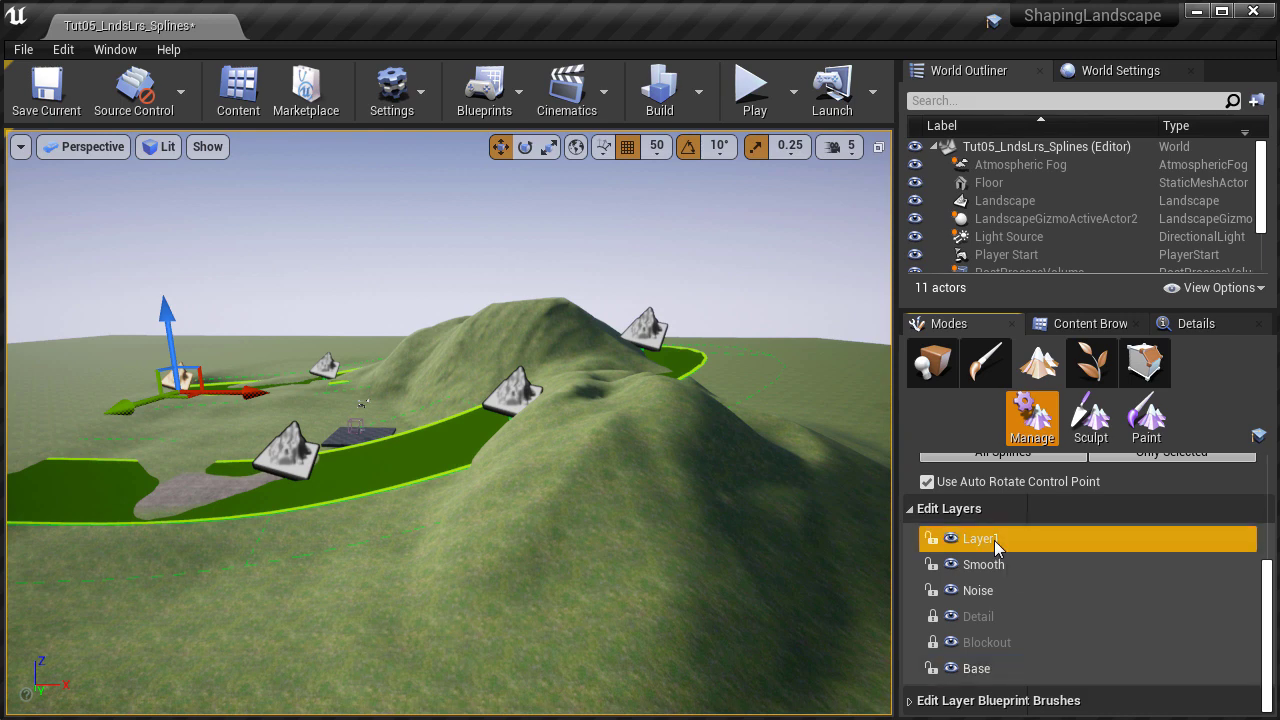
scroll(1023, 575, up, 2)
click(1028, 547)
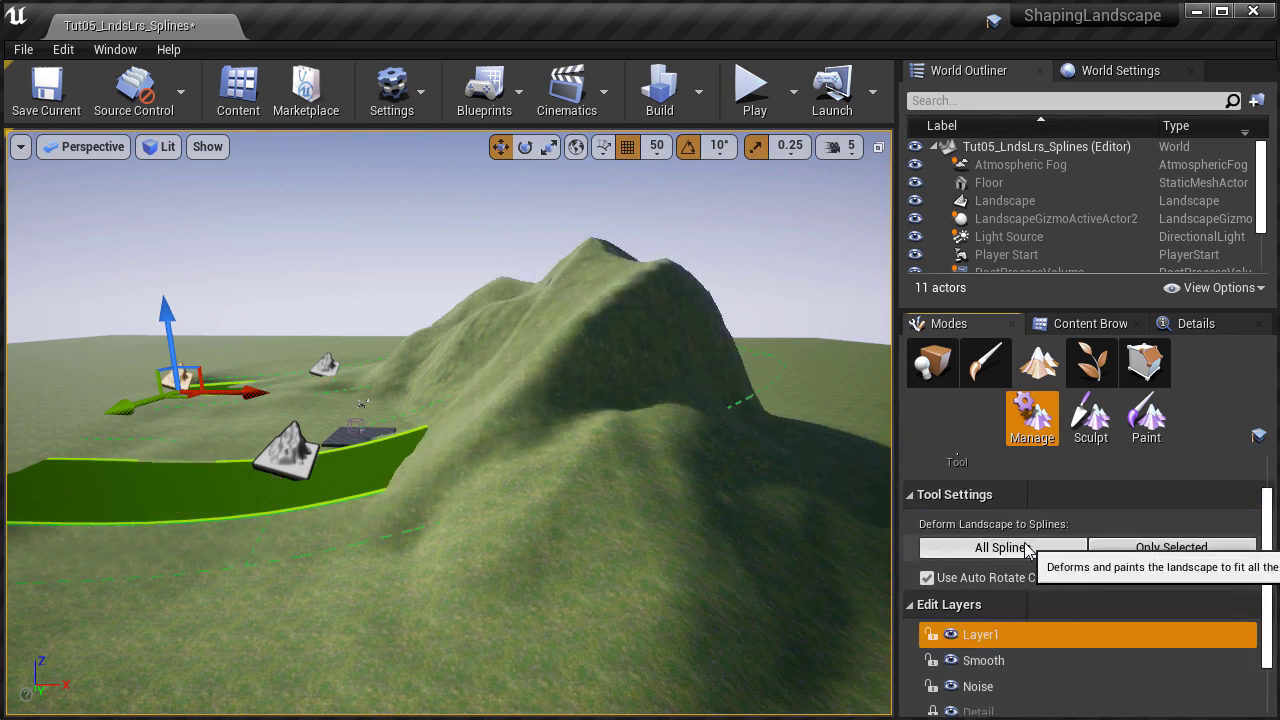
click(950, 638)
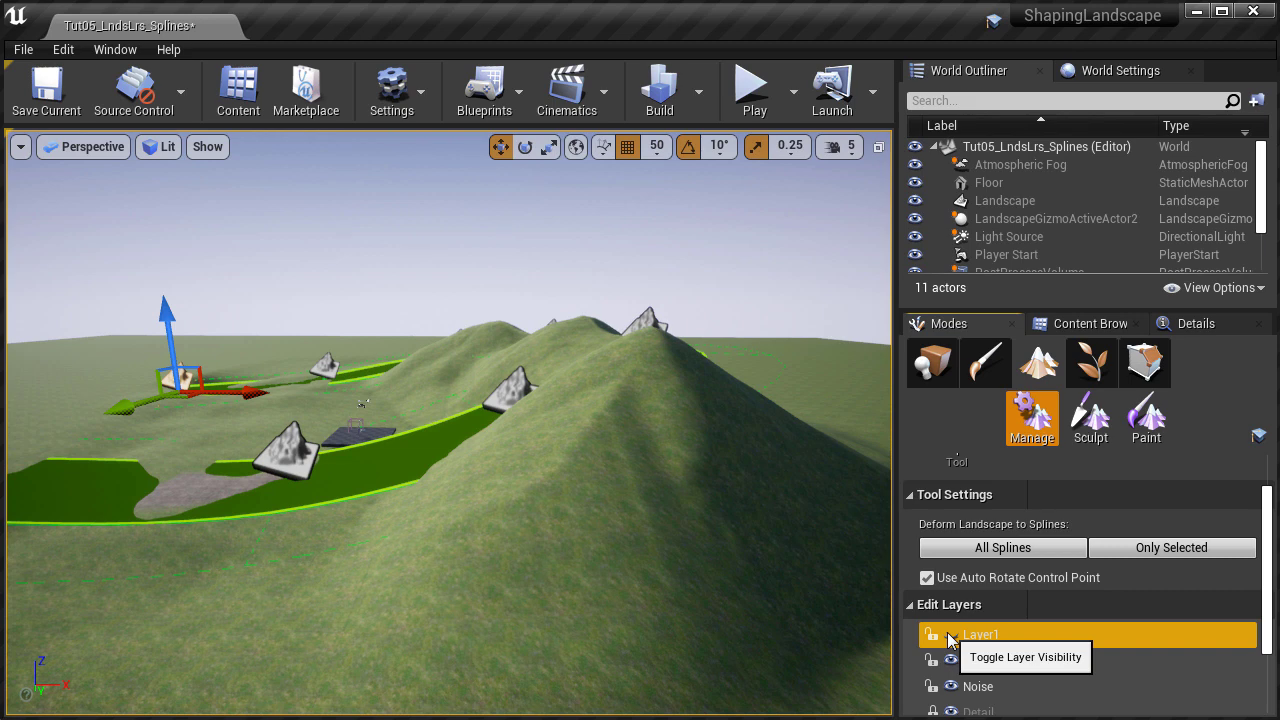
Step: Make Layer1 visible again and inspect how the spline road meets the hill
click(950, 637)
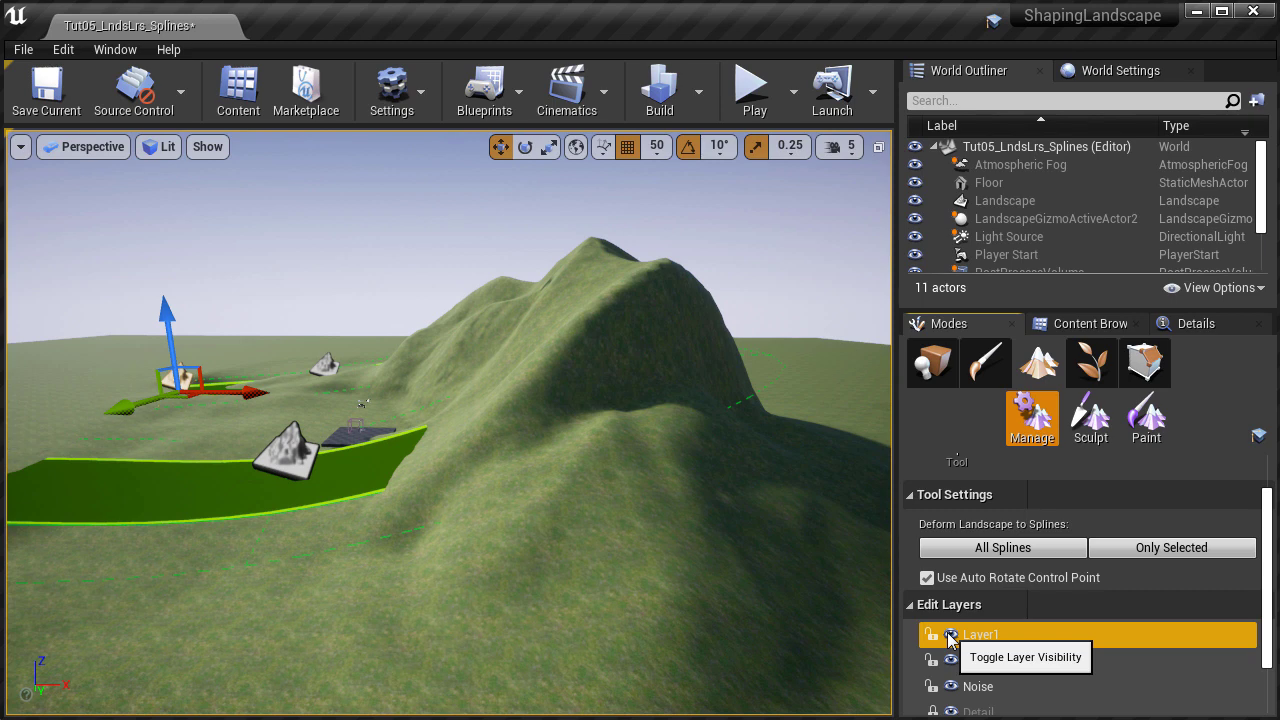
click(950, 638)
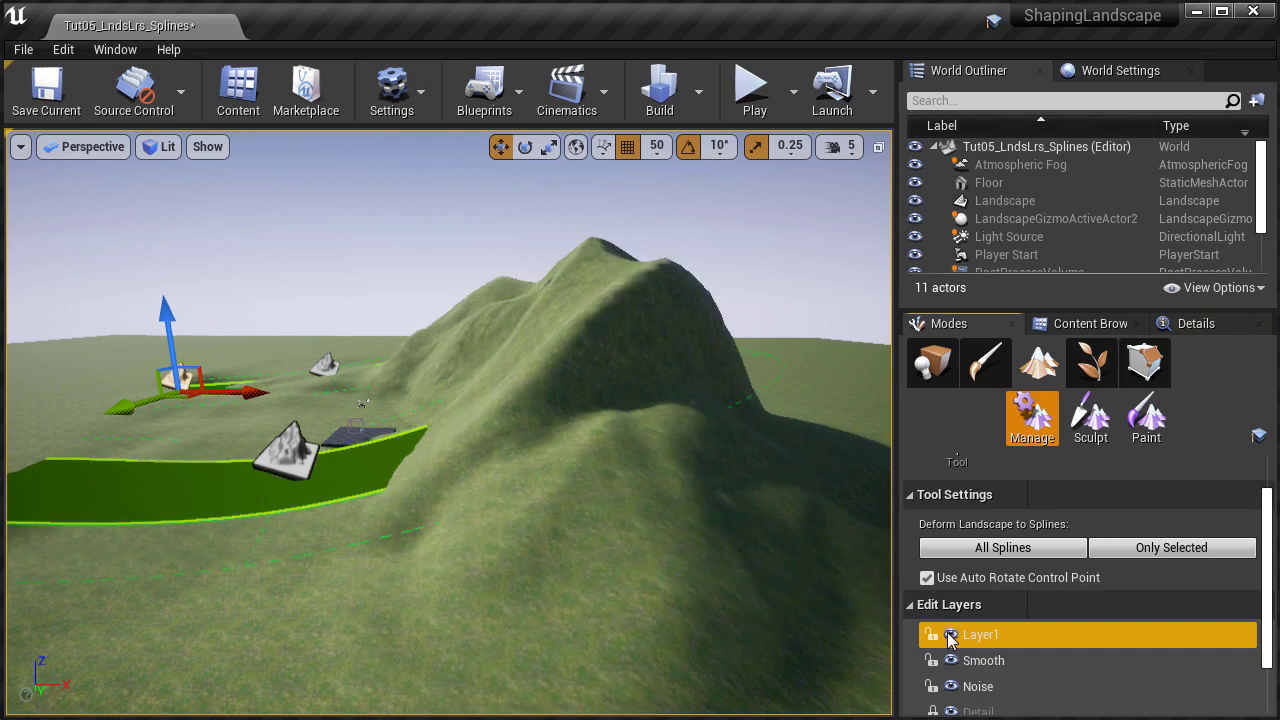
mouse_move(717, 529)
right_down()
mouse_move(665, 532)
mouse_move(705, 560)
mouse_move(690, 556)
mouse_move(717, 529)
right_up()
key(w)
key(s)
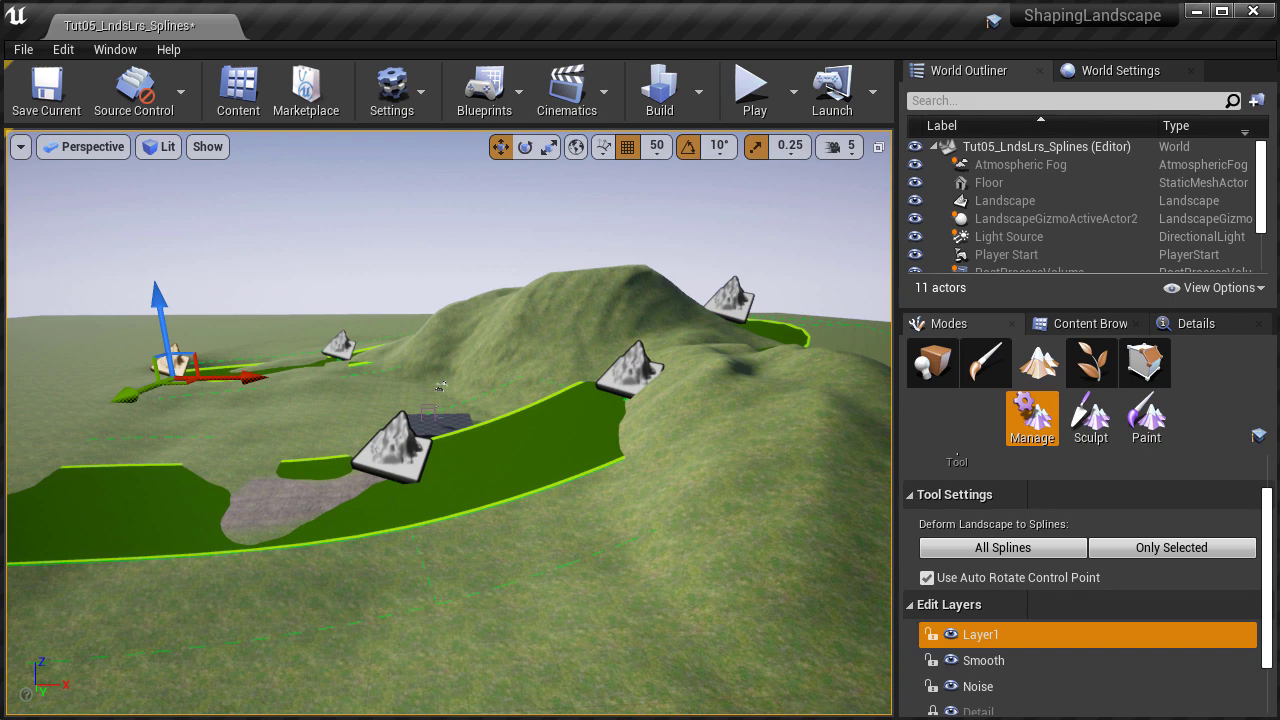
Step: Create a new edit layer above Layer1 and name it Splines
scroll(1042, 471, up, 3)
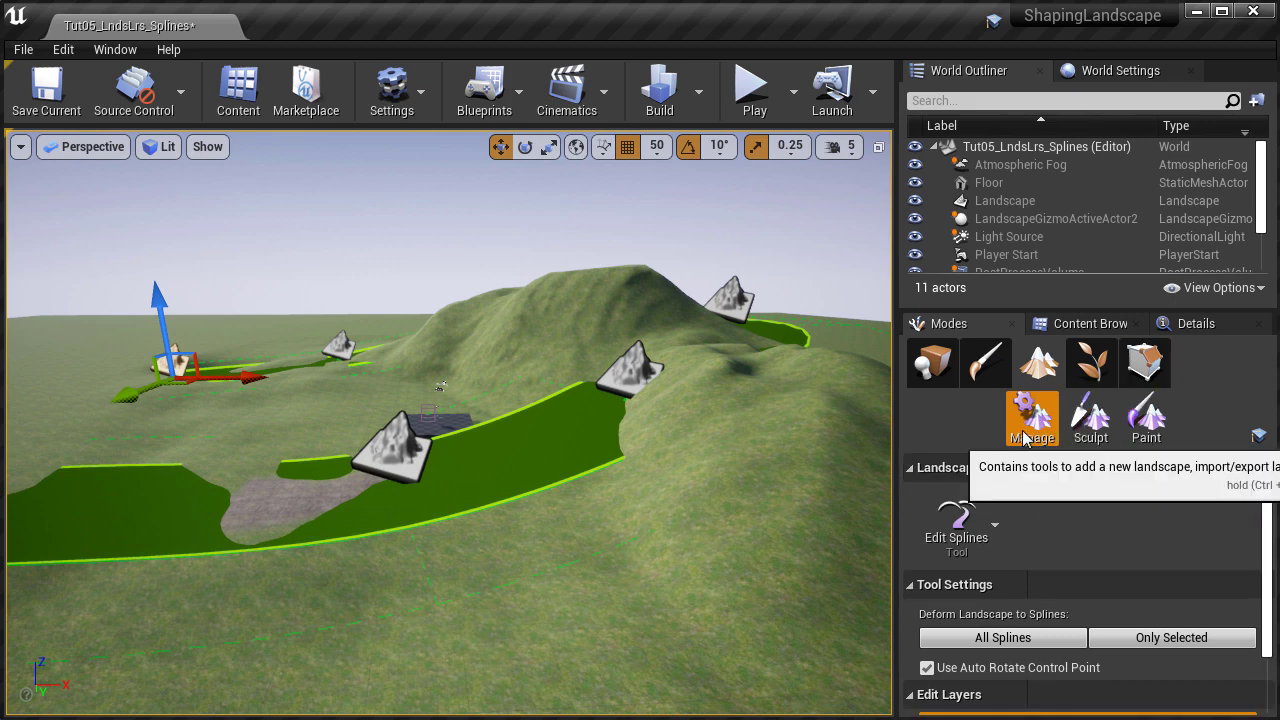
scroll(1085, 554, down, 2)
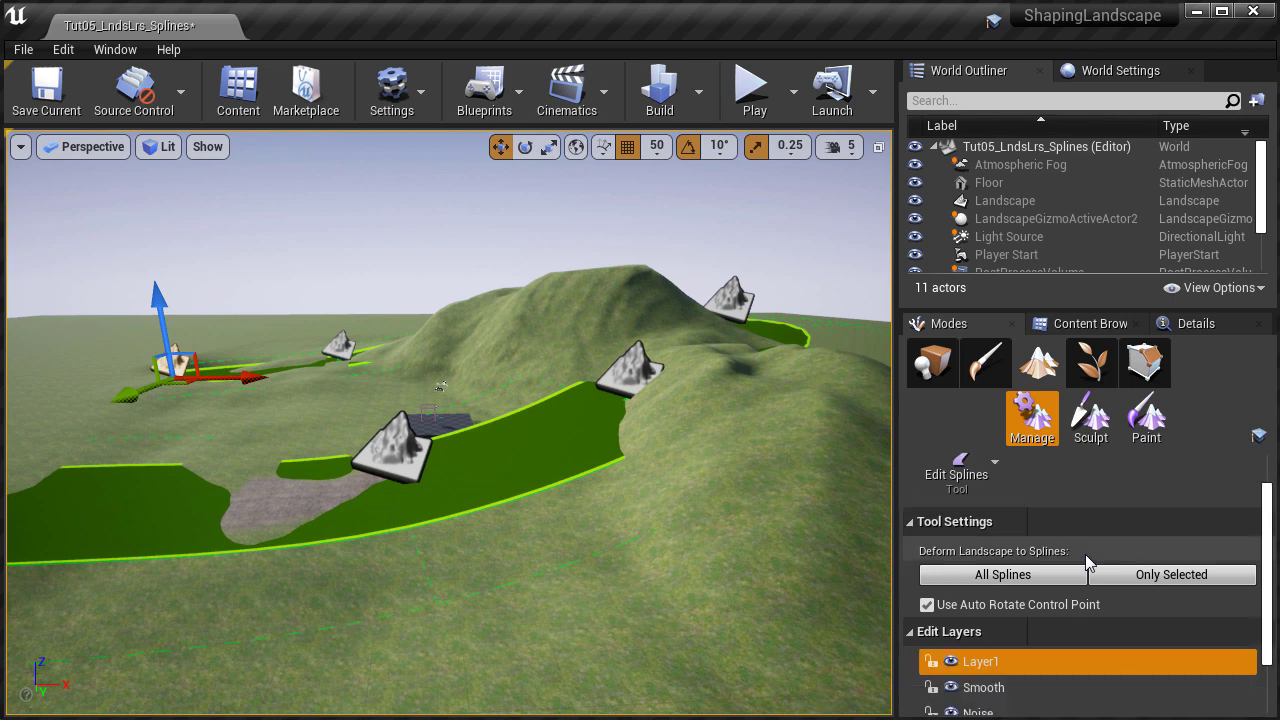
scroll(1085, 554, down, 4)
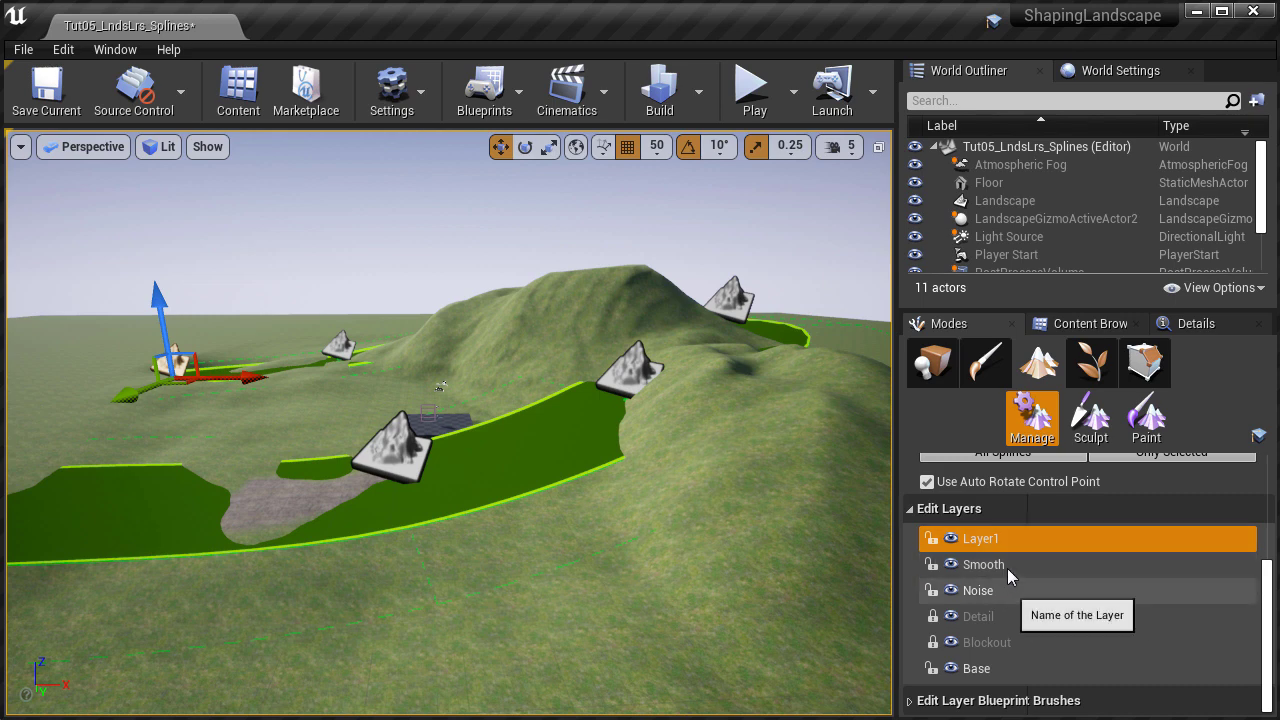
right_click(1011, 542)
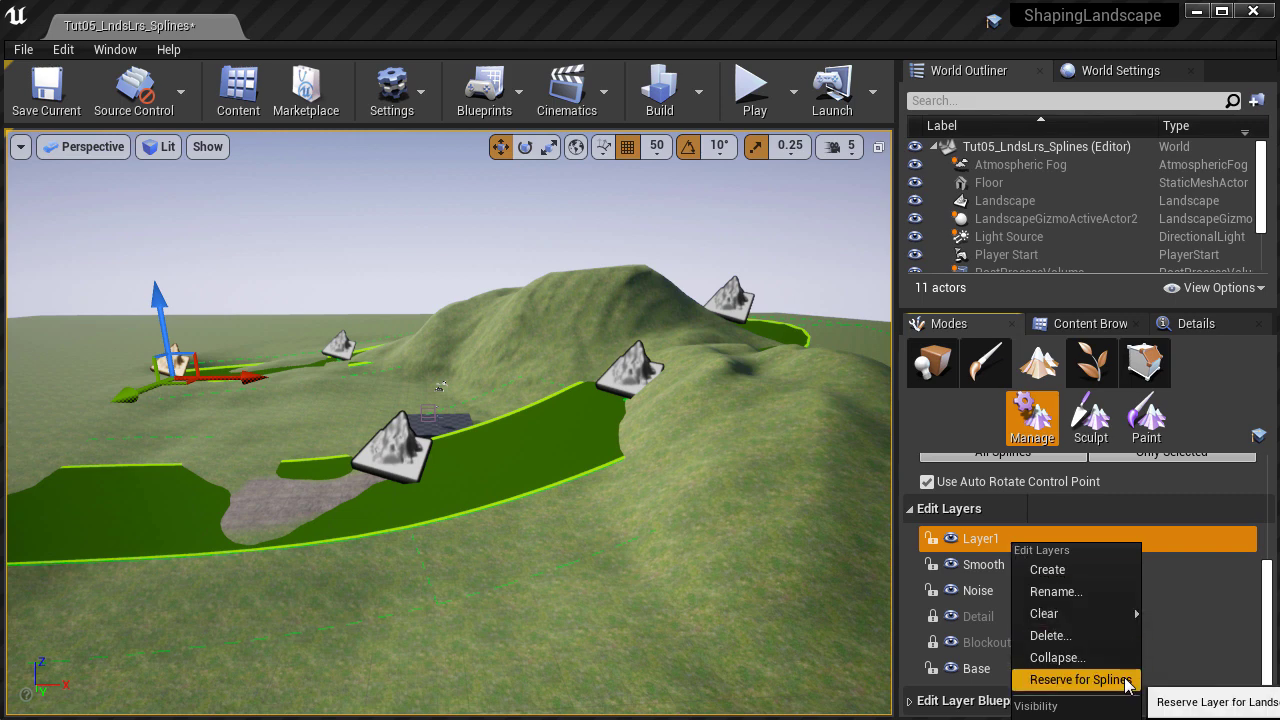
click(1187, 599)
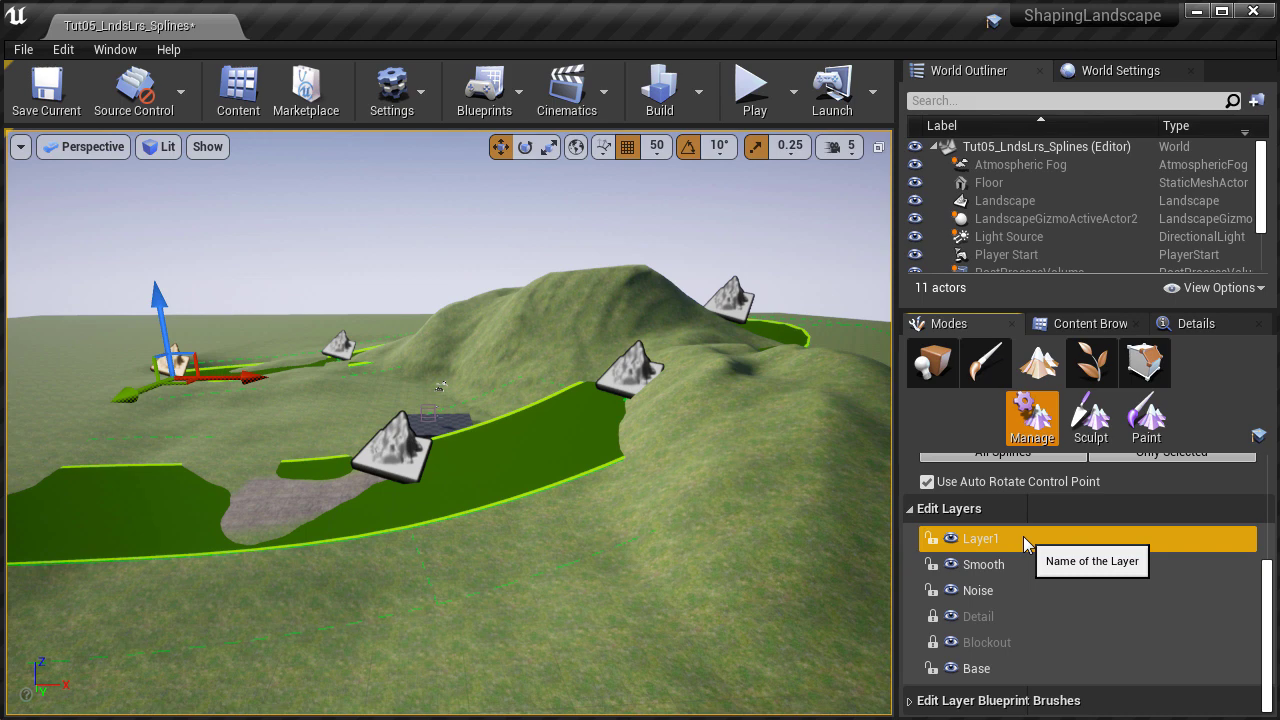
right_click(1023, 536)
click(1125, 563)
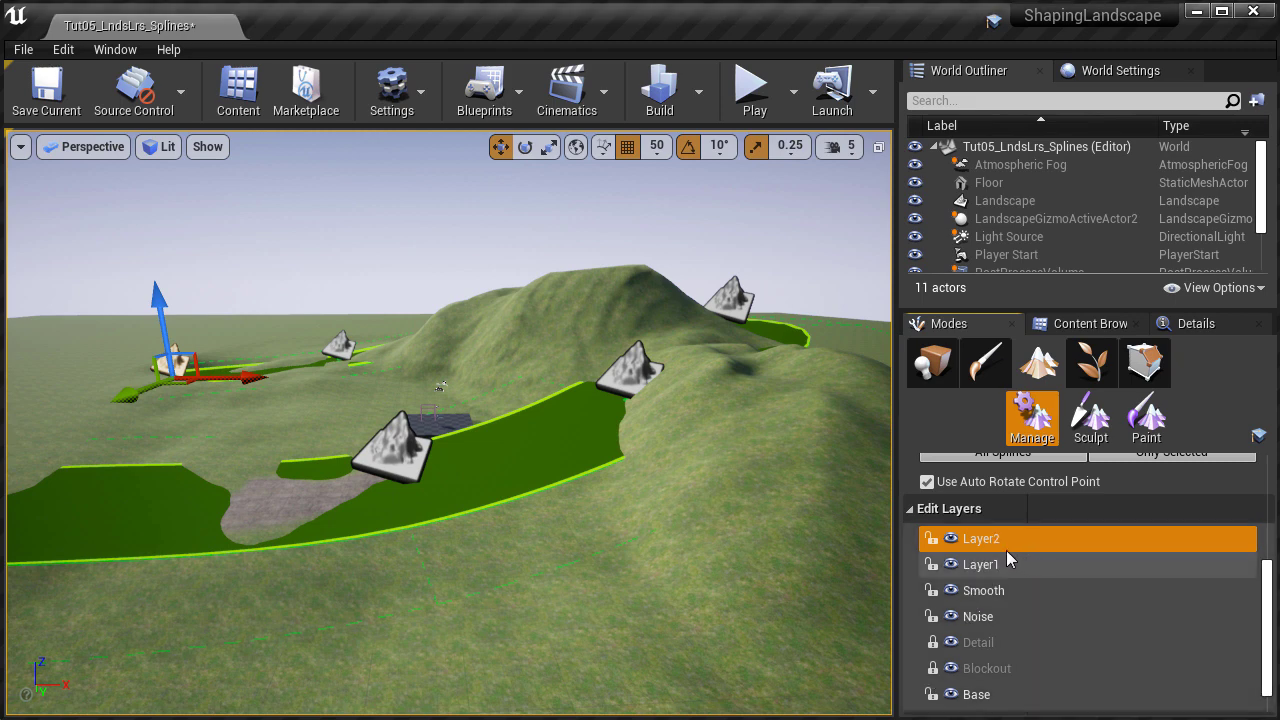
double_click(979, 540)
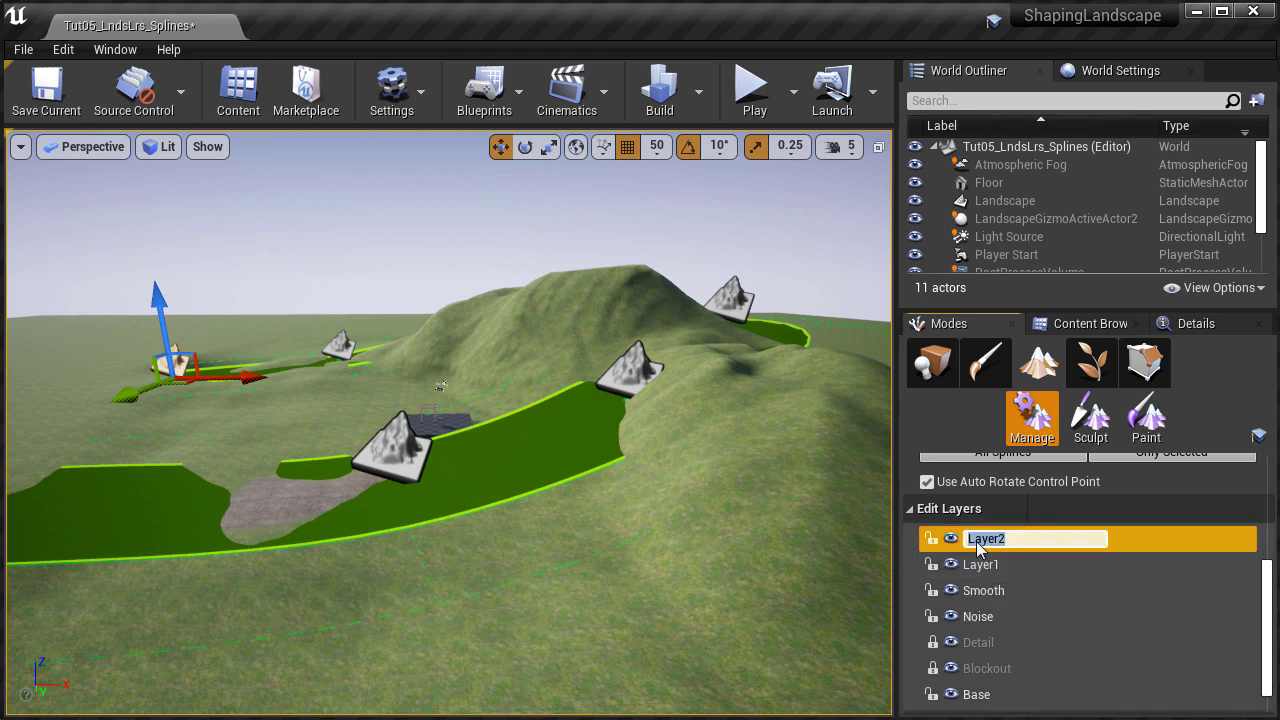
text(Splines)
key(Return)
Step: Reserve the Splines layer for landscape splines and accept clearing its content
key(w)
right_drag(654, 506, 650, 465)
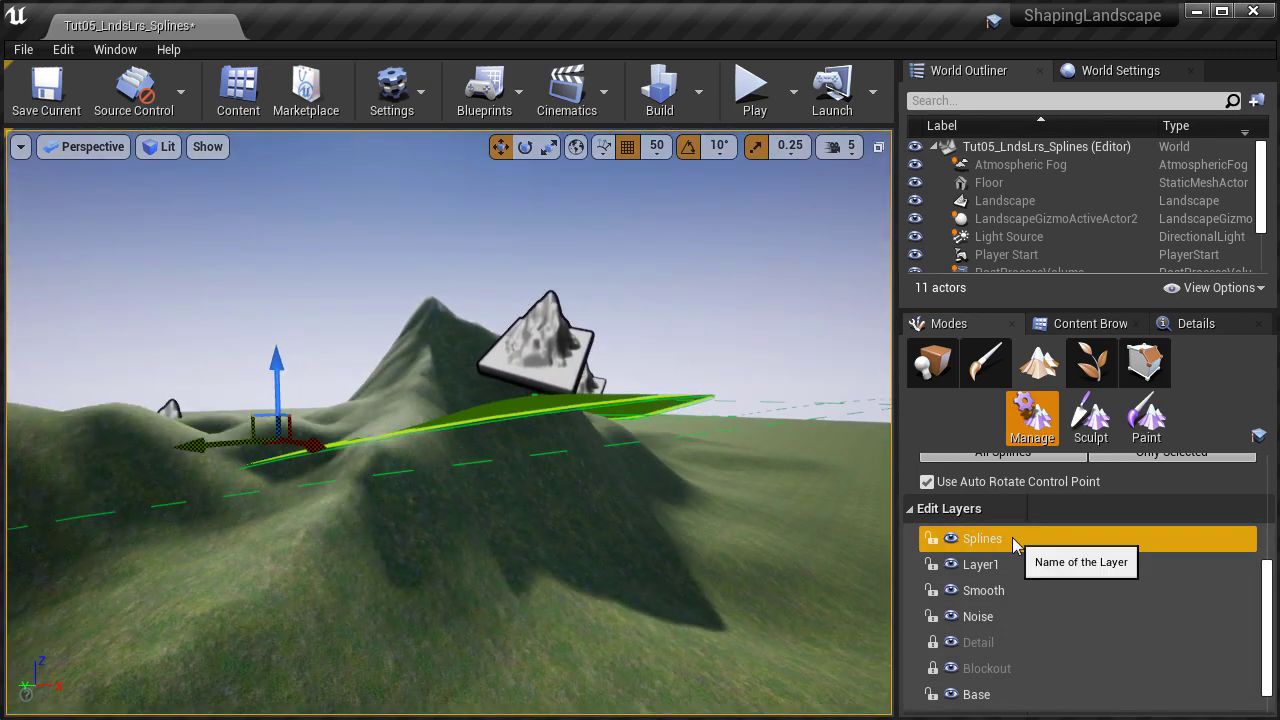
right_click(1013, 542)
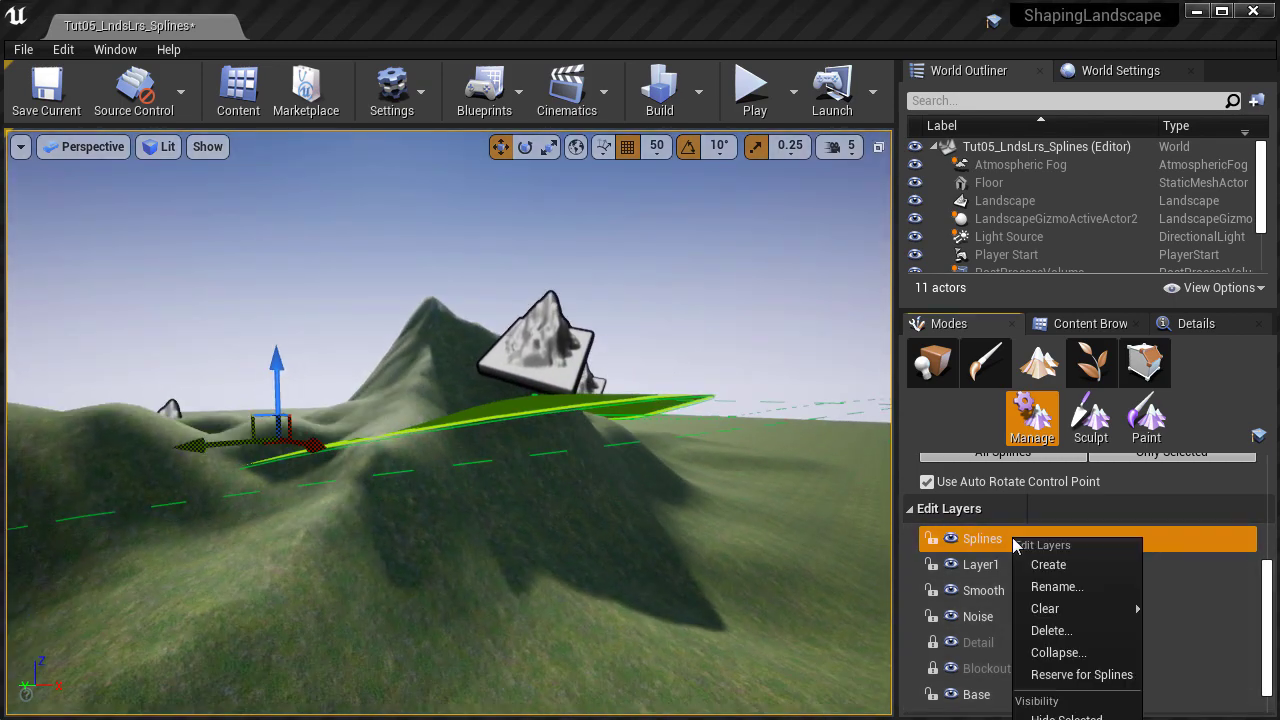
click(1110, 677)
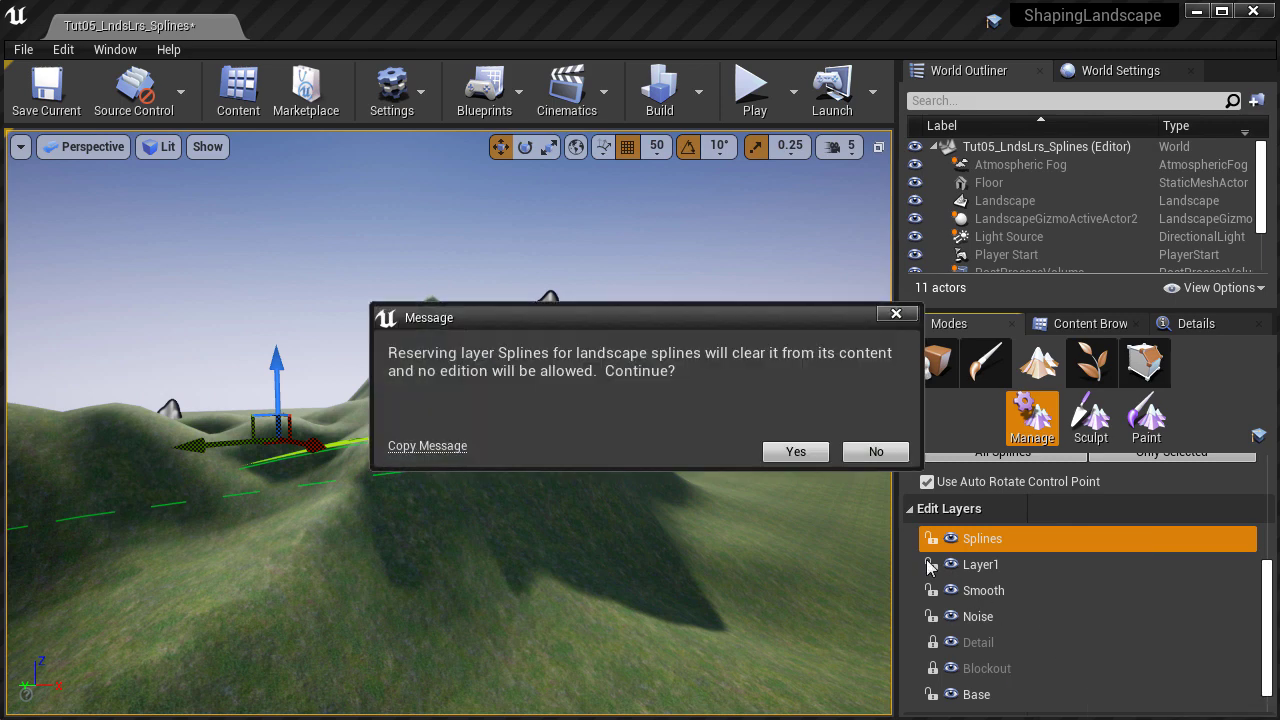
click(796, 452)
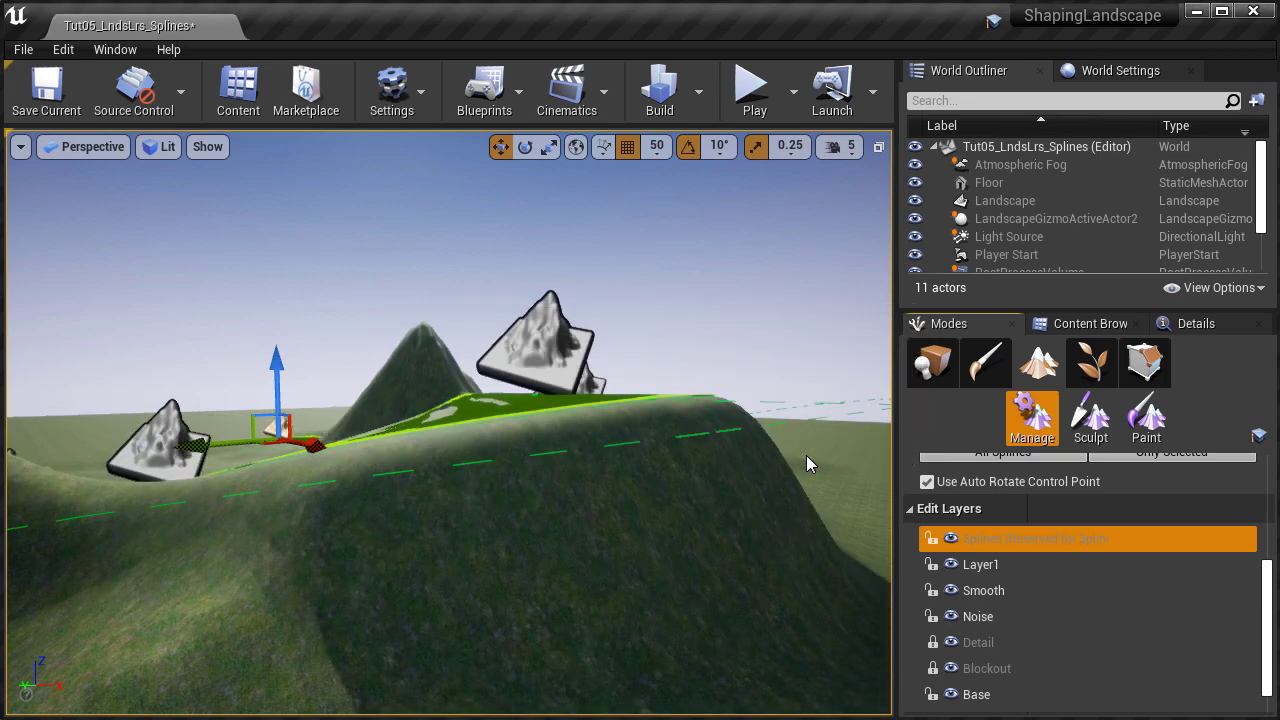
Step: Inspect the terrain deformation along the whole spline road around the hill in the full-screen viewport
right_drag(806, 455, 872, 500)
key(s)
key(F11)
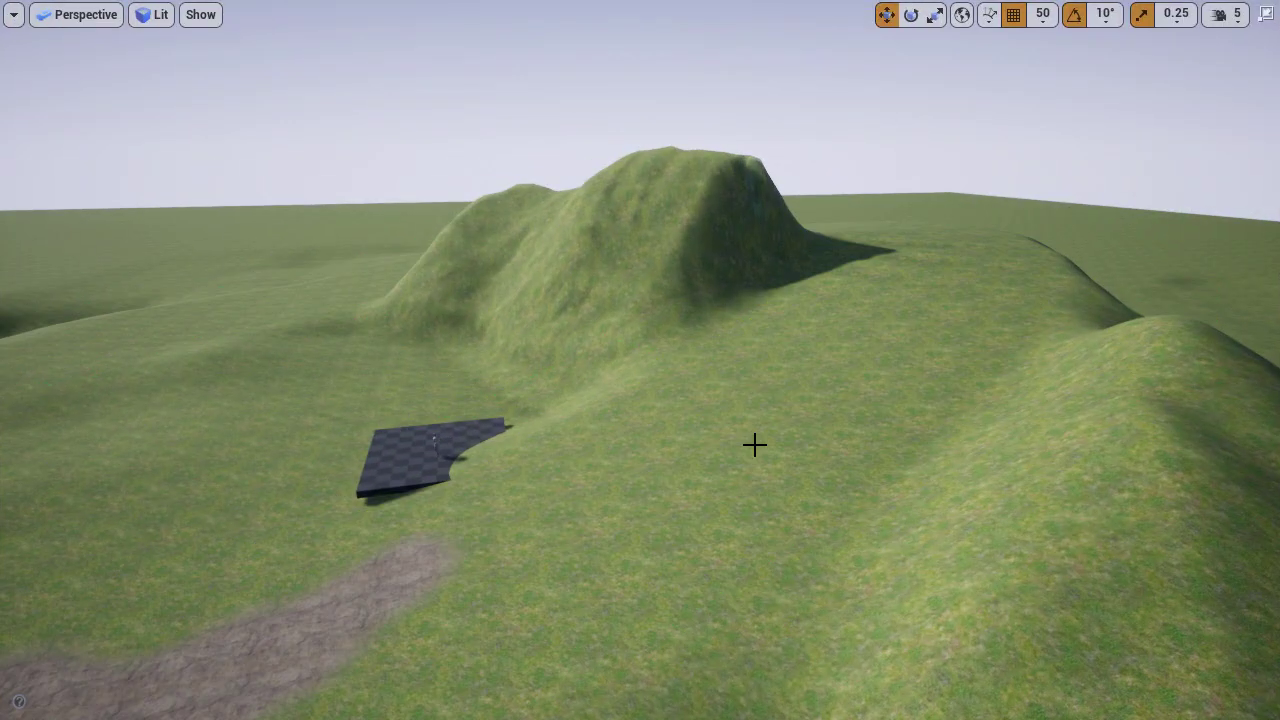
right_drag(754, 443, 525, 428)
key(a)
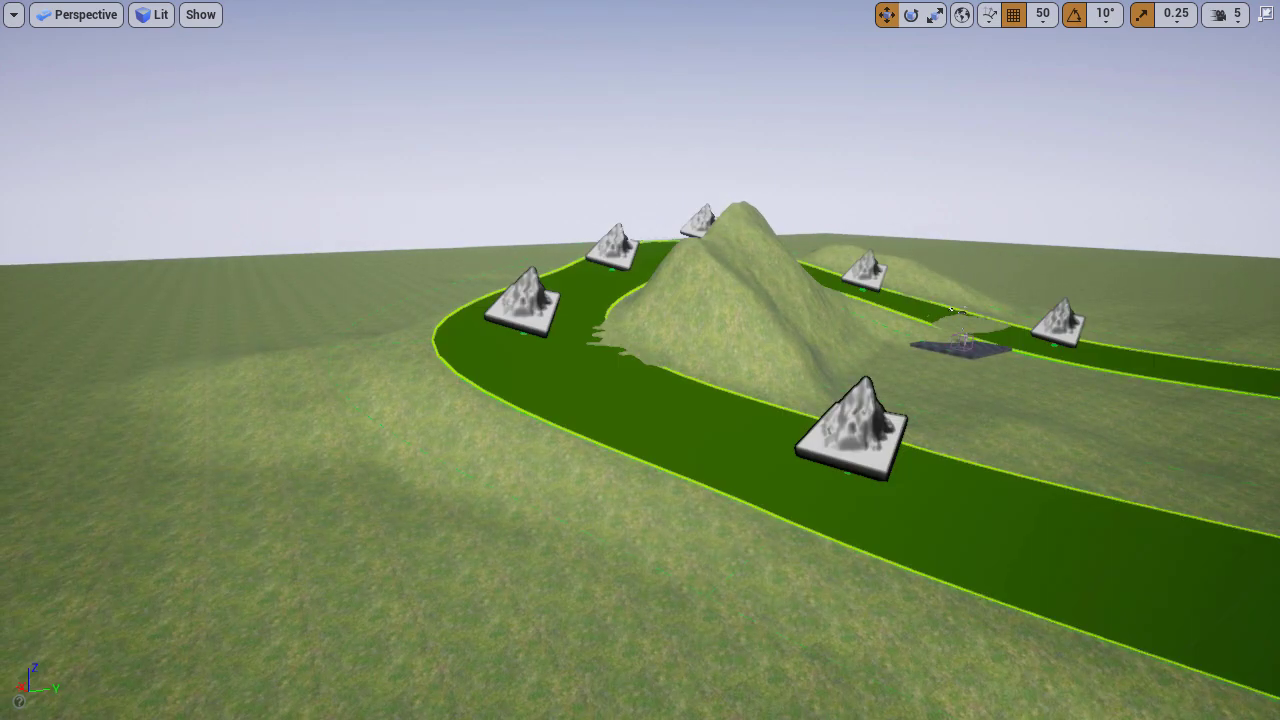
key(w)
right_drag(525, 428, 474, 421)
key(d)
key(F11)
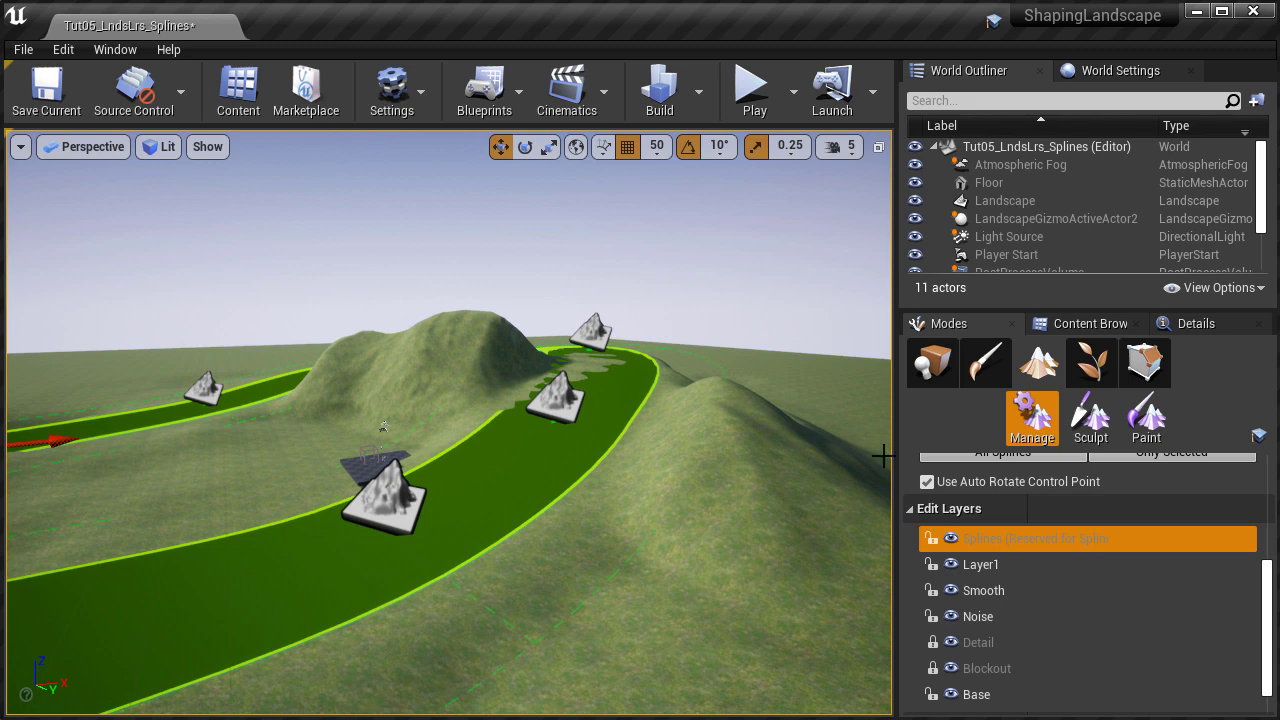
Step: Toggle the reserved Splines layer off and on to compare the terrain with and without the road deformation
click(951, 540)
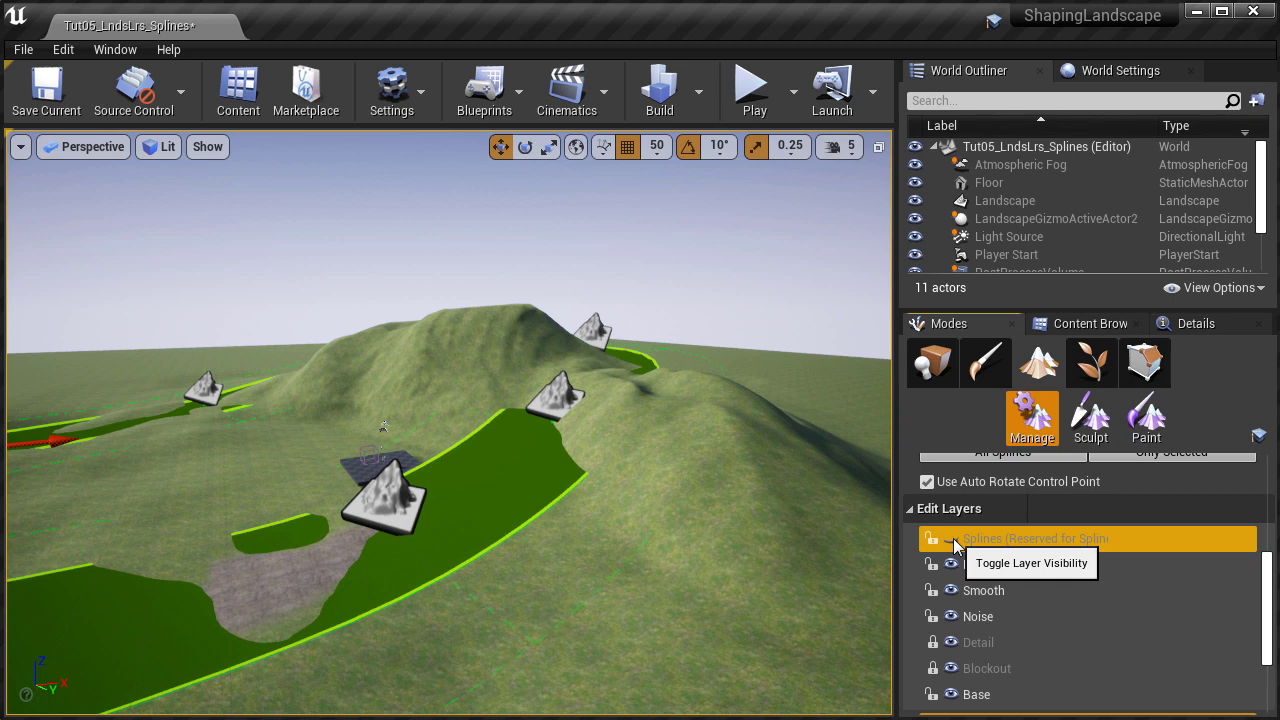
click(952, 540)
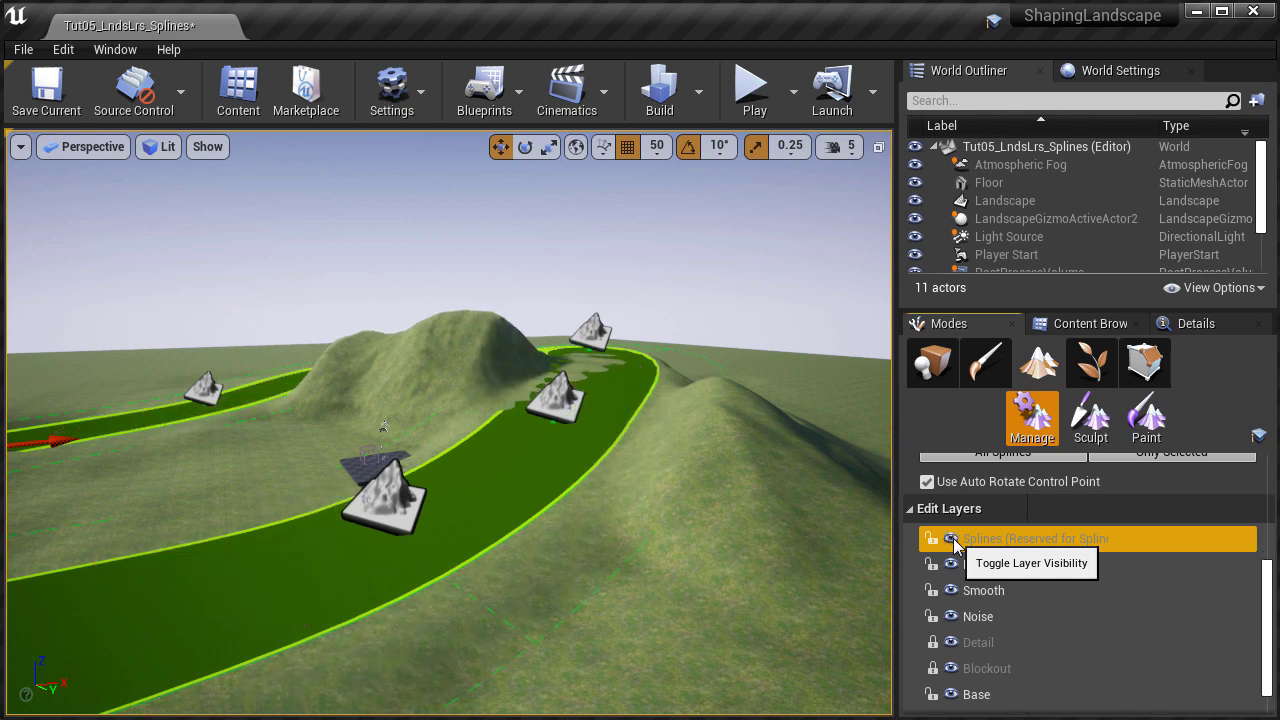
right_drag(603, 455, 530, 540)
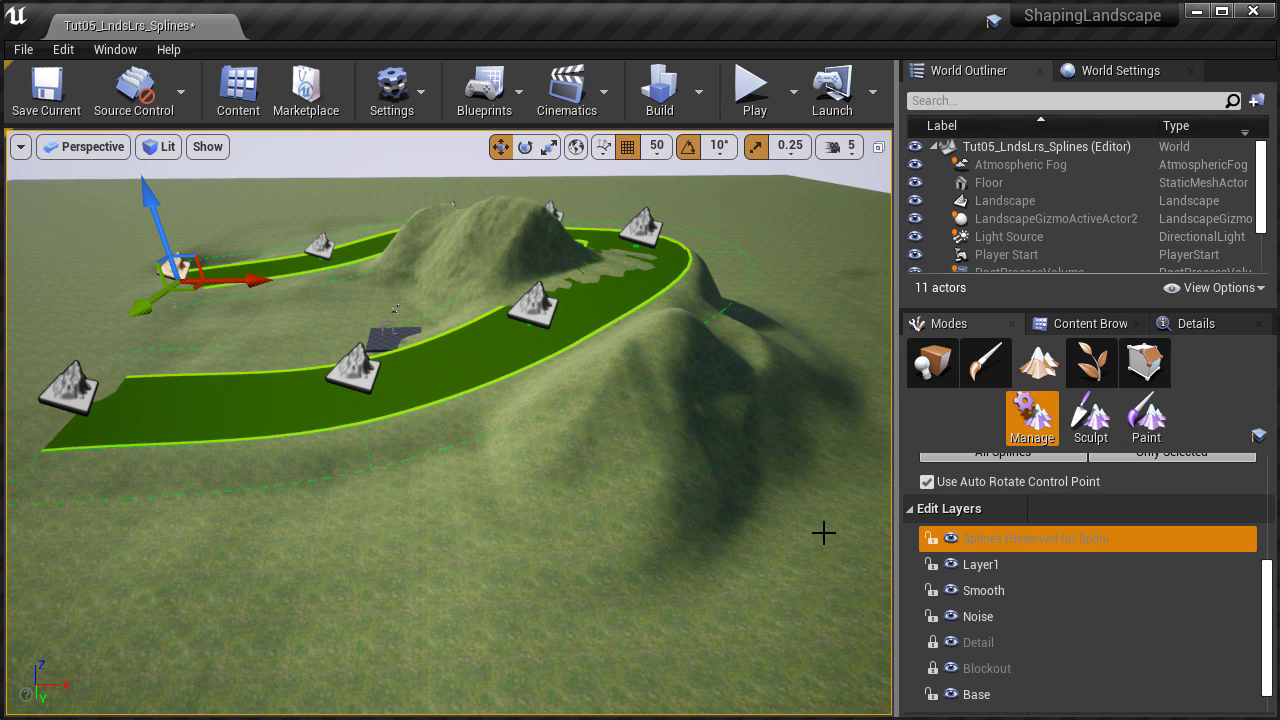
Step: With the Noise layer active, add a second, separate spline of four control points beside the existing road, running over the smaller hill
click(990, 616)
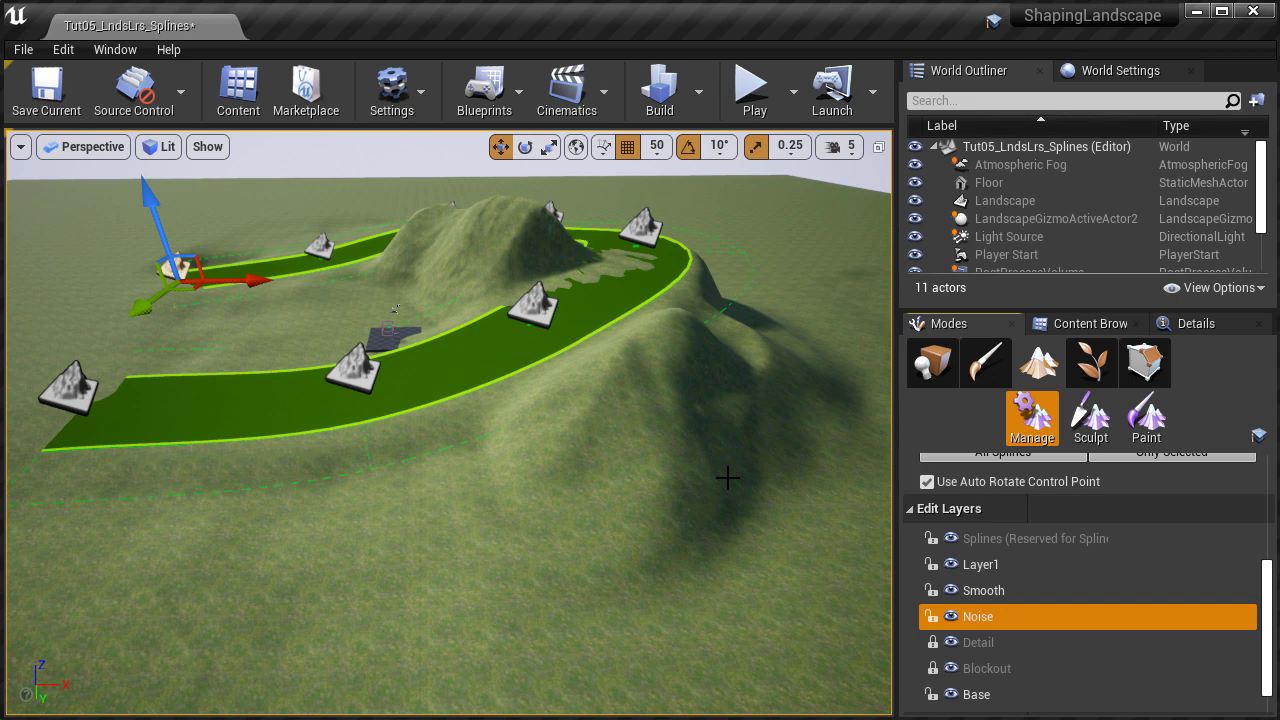
scroll(1040, 480, up, 5)
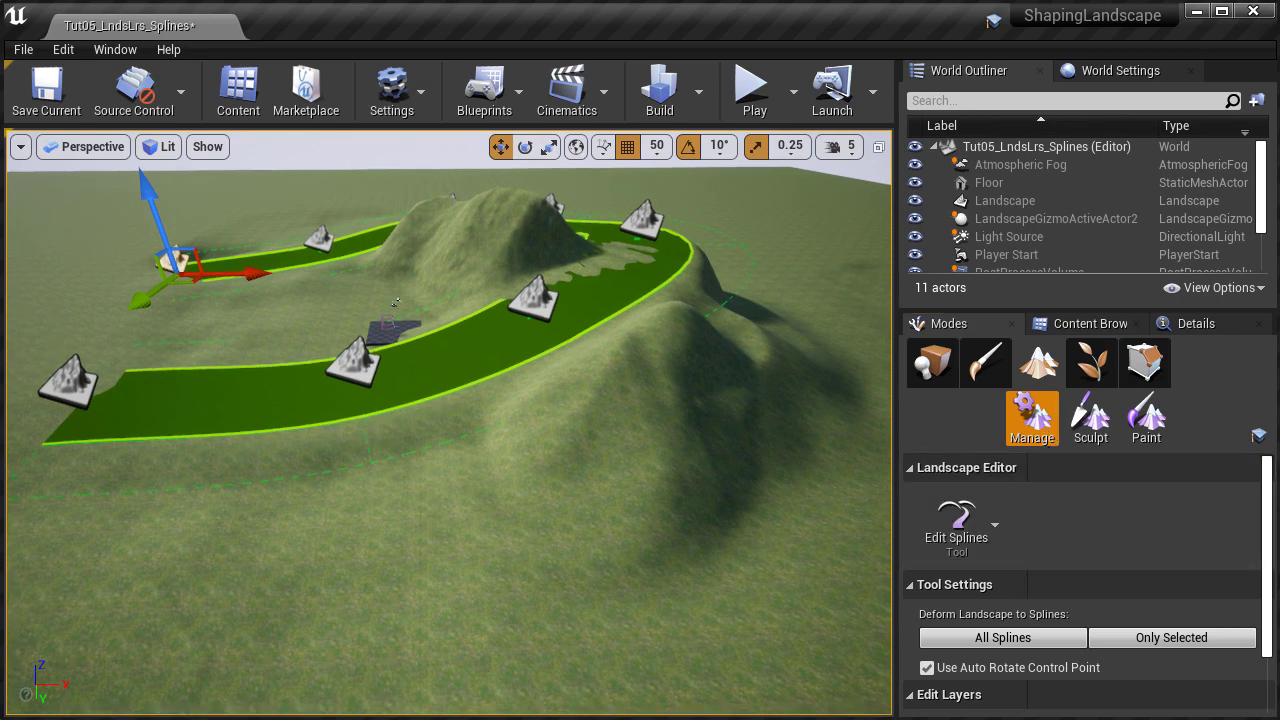
key(F11)
click(219, 619)
scroll(290, 583, down, 4)
ctrl+click(258, 588)
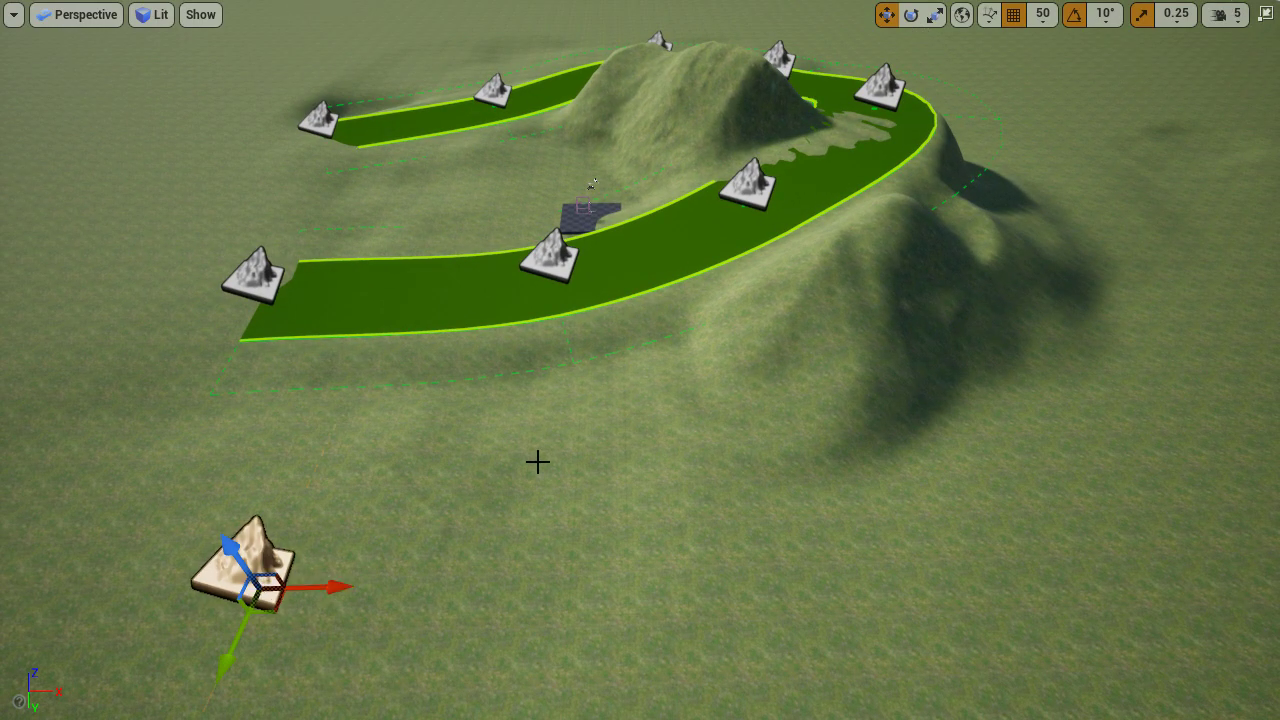
ctrl+click(628, 418)
ctrl+click(920, 312)
ctrl+click(1102, 237)
right_drag(1102, 237, 1240, 197)
key(w)
key(s)
key(F11)
Step: Toggle the Noise layer and the reserved Splines layer off and on to check which one holds the new spline's deformation
scroll(1117, 566, down, 4)
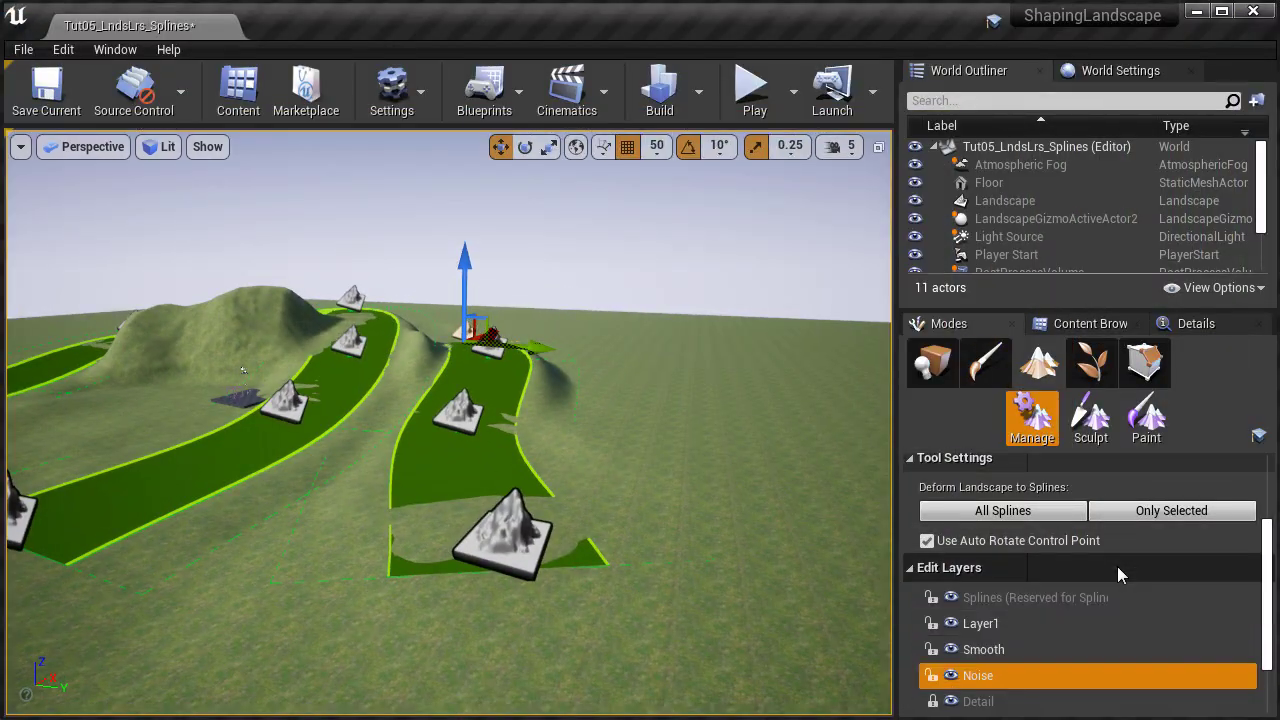
click(949, 592)
click(949, 592)
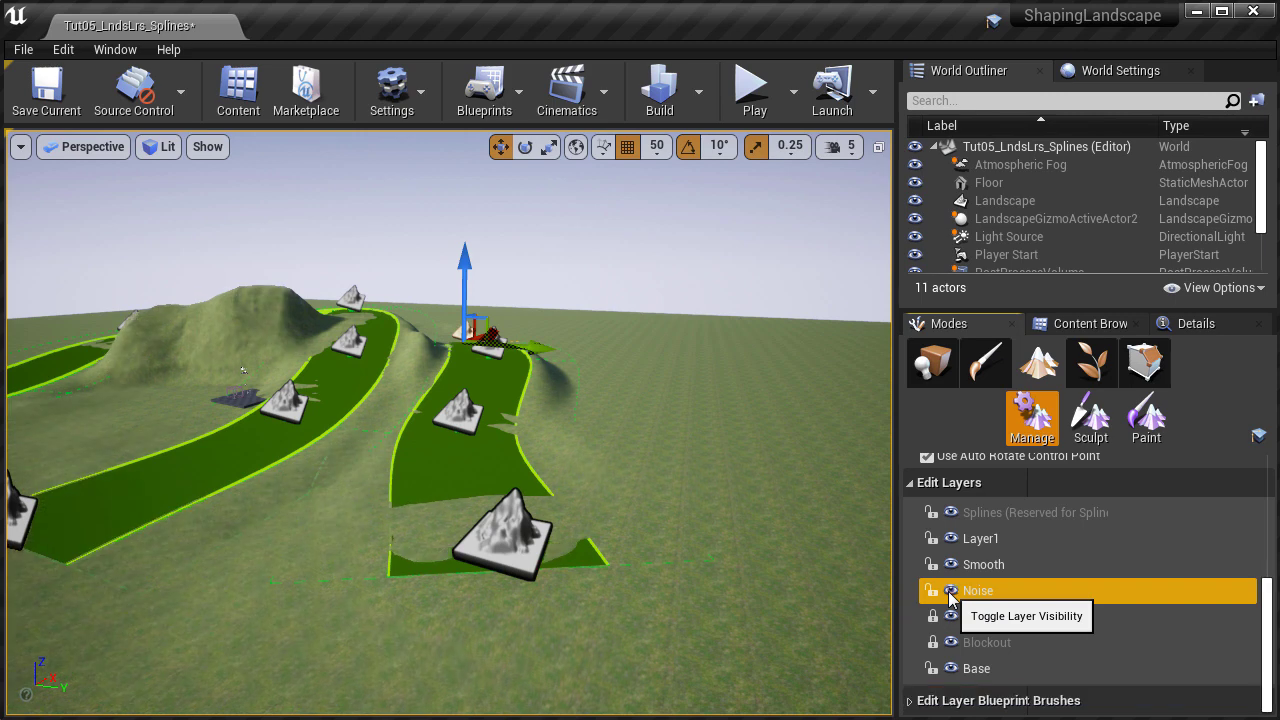
click(1035, 513)
click(952, 513)
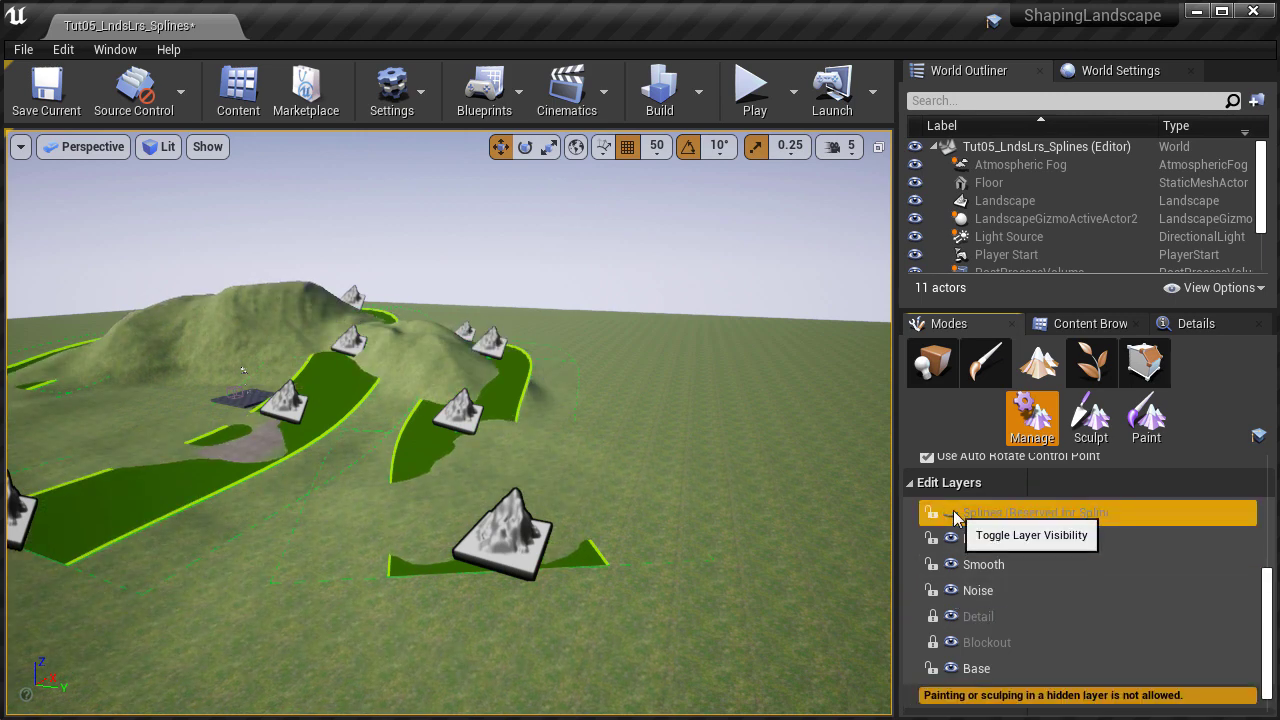
click(952, 513)
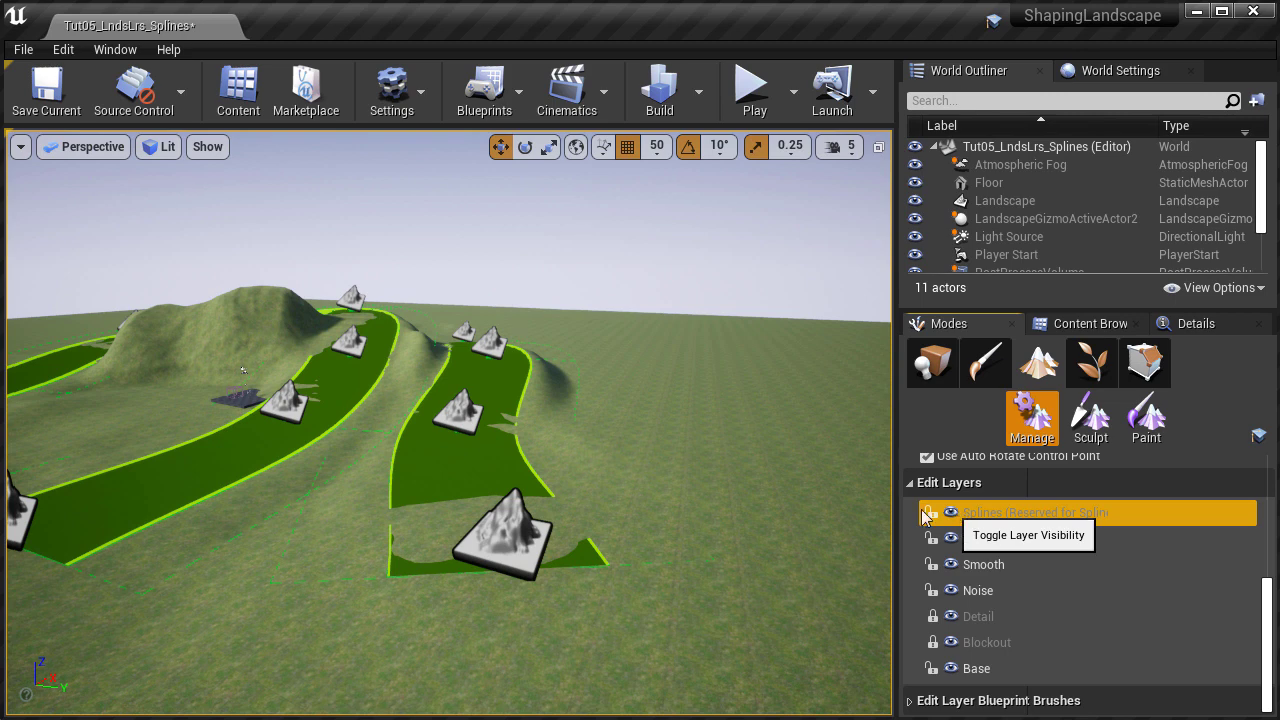
Step: Create another edit layer above Splines and reserve it for splines in its place, accepting the content clearing
mouse_move(606, 486)
right_down()
mouse_move(520, 478)
mouse_move(609, 486)
right_up()
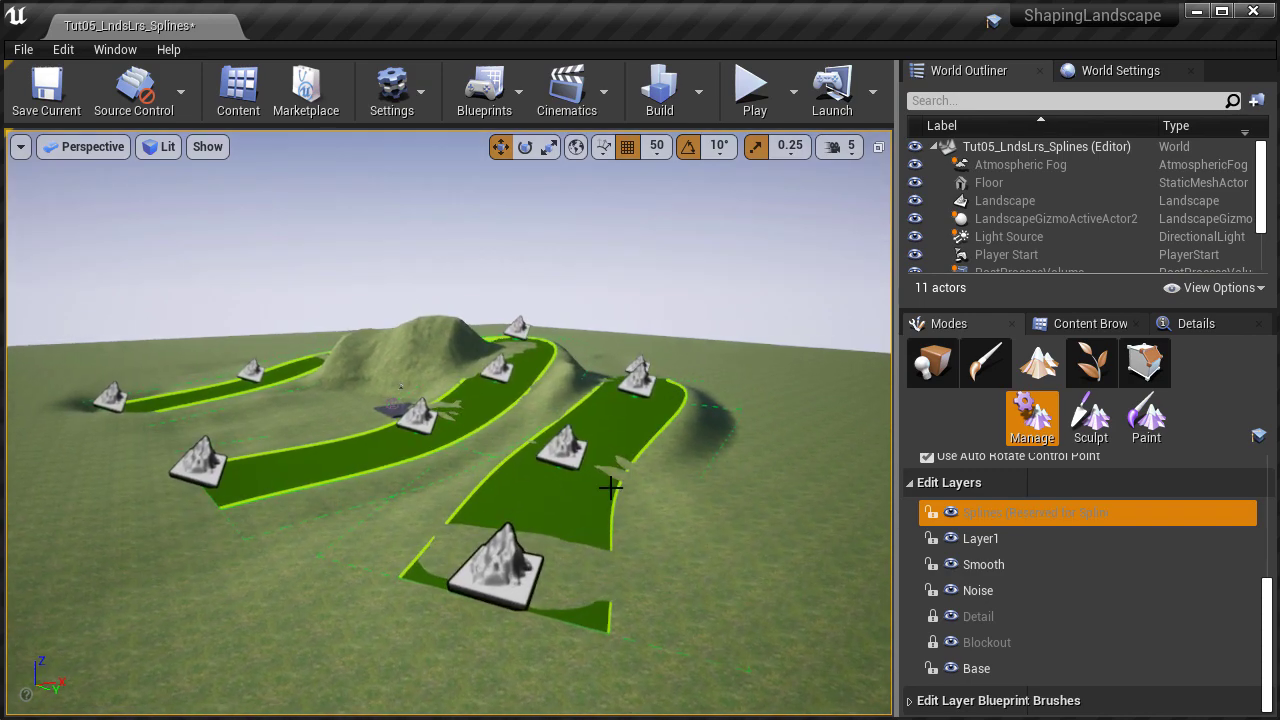
right_click(1147, 520)
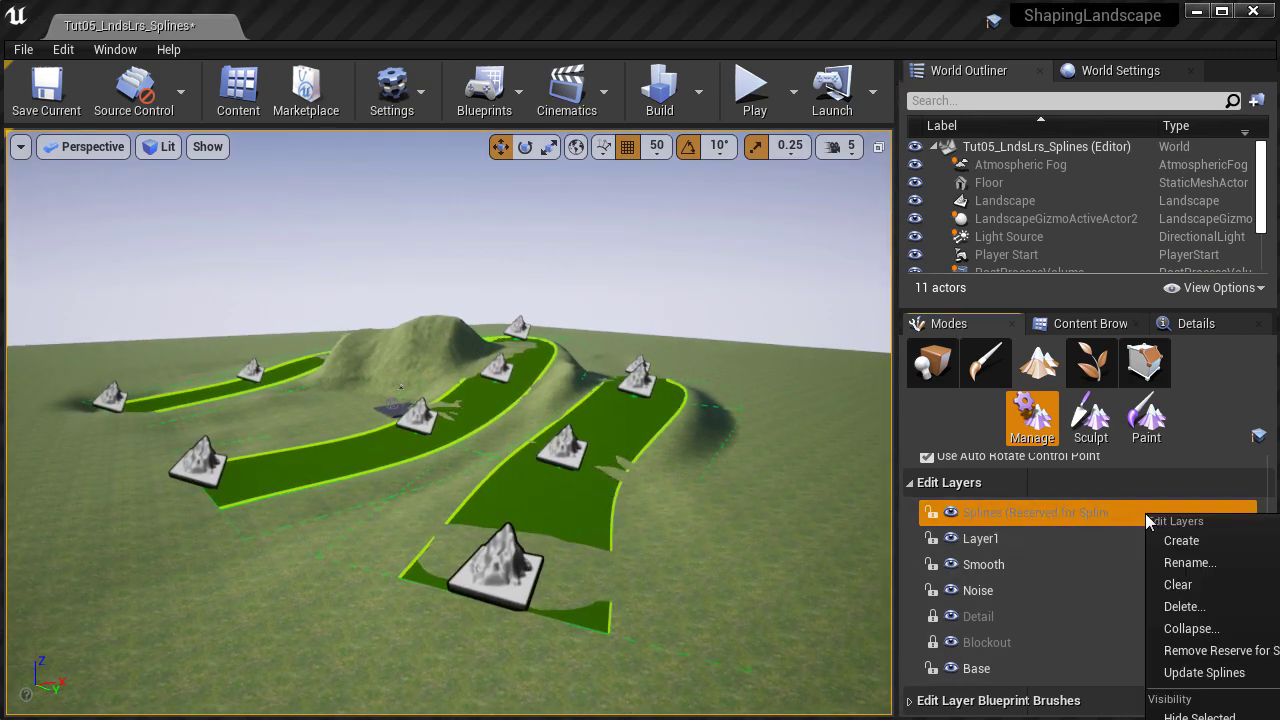
click(1154, 540)
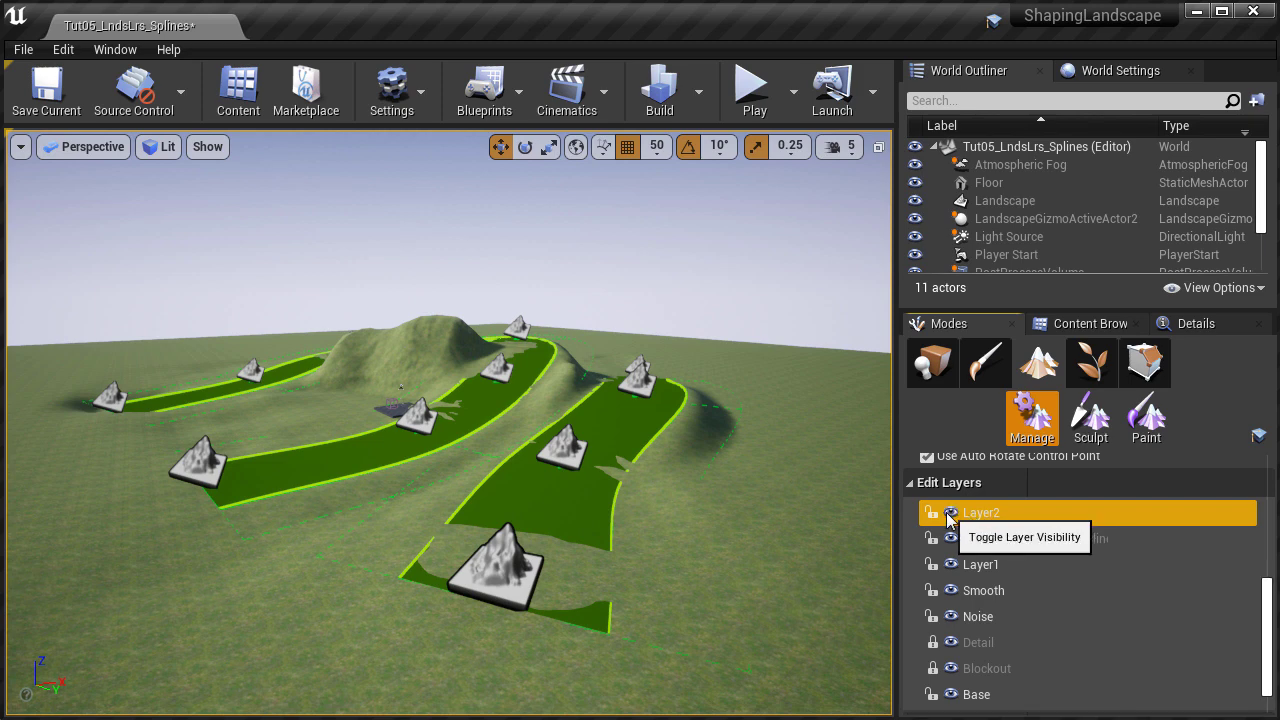
right_click(1005, 514)
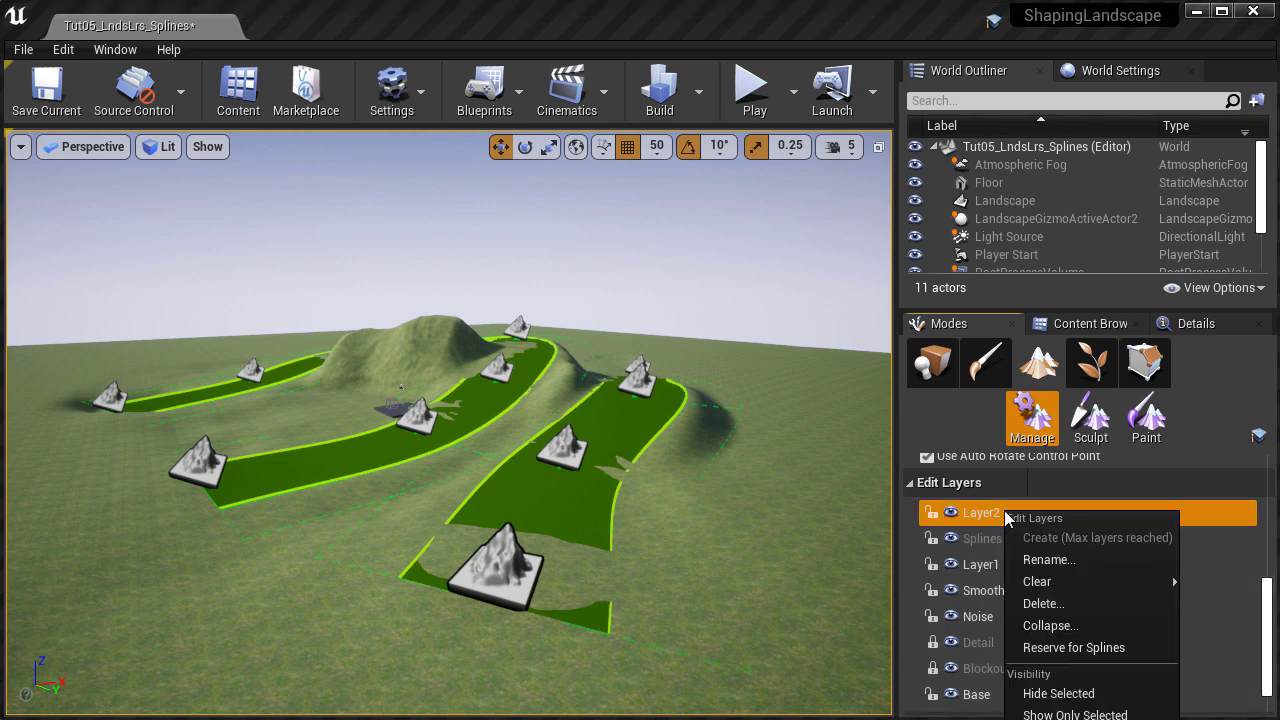
click(1078, 648)
click(792, 452)
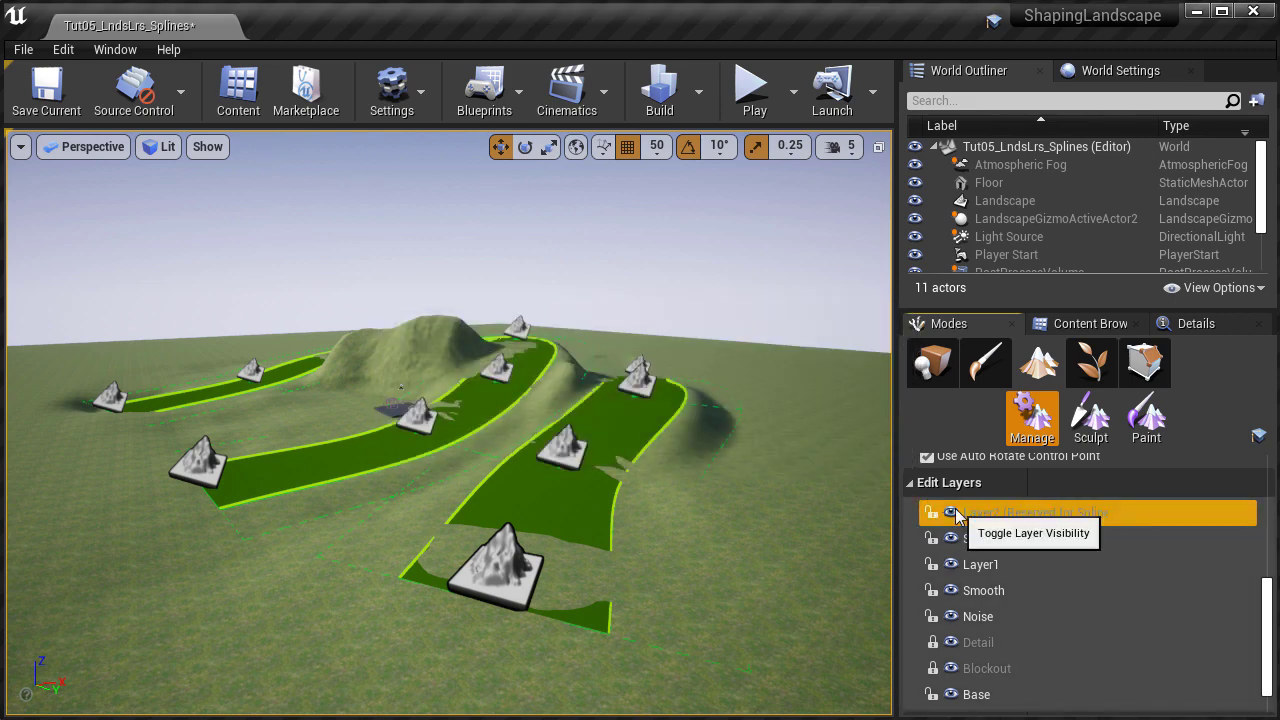
Step: Toggle Layer2 and the Splines layer off and on to compare their effect on the terrain
click(952, 513)
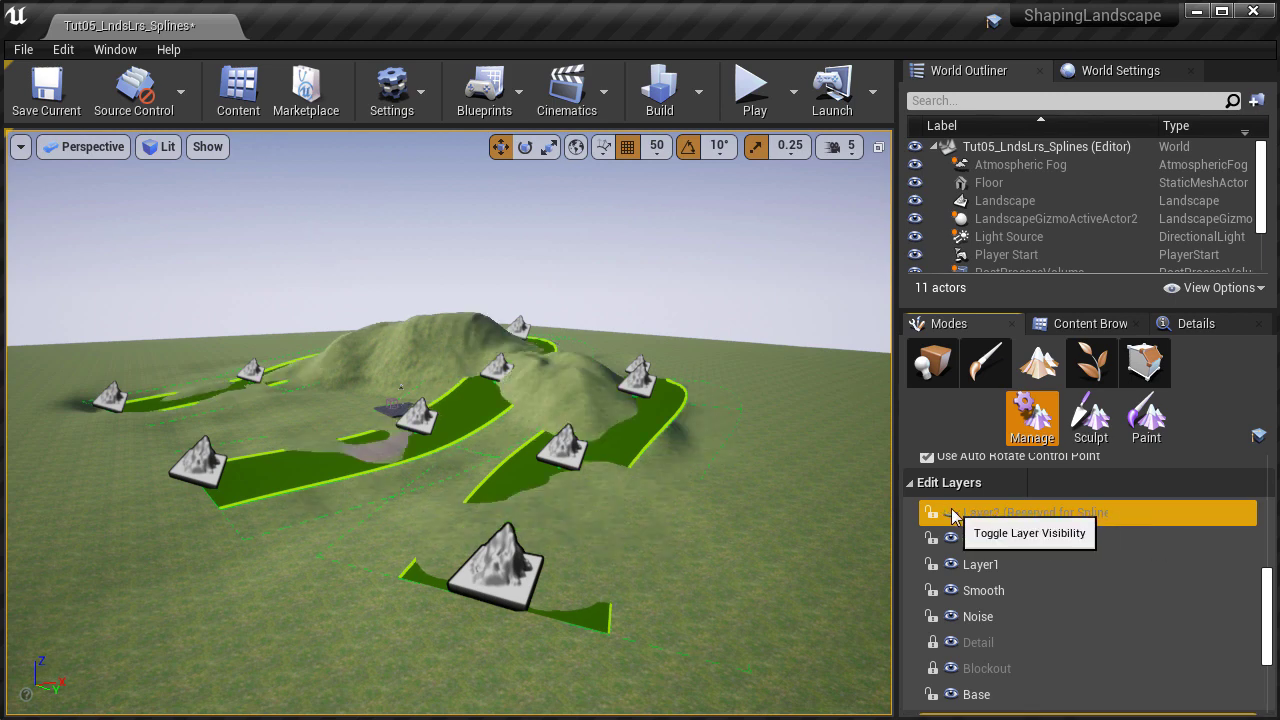
click(952, 513)
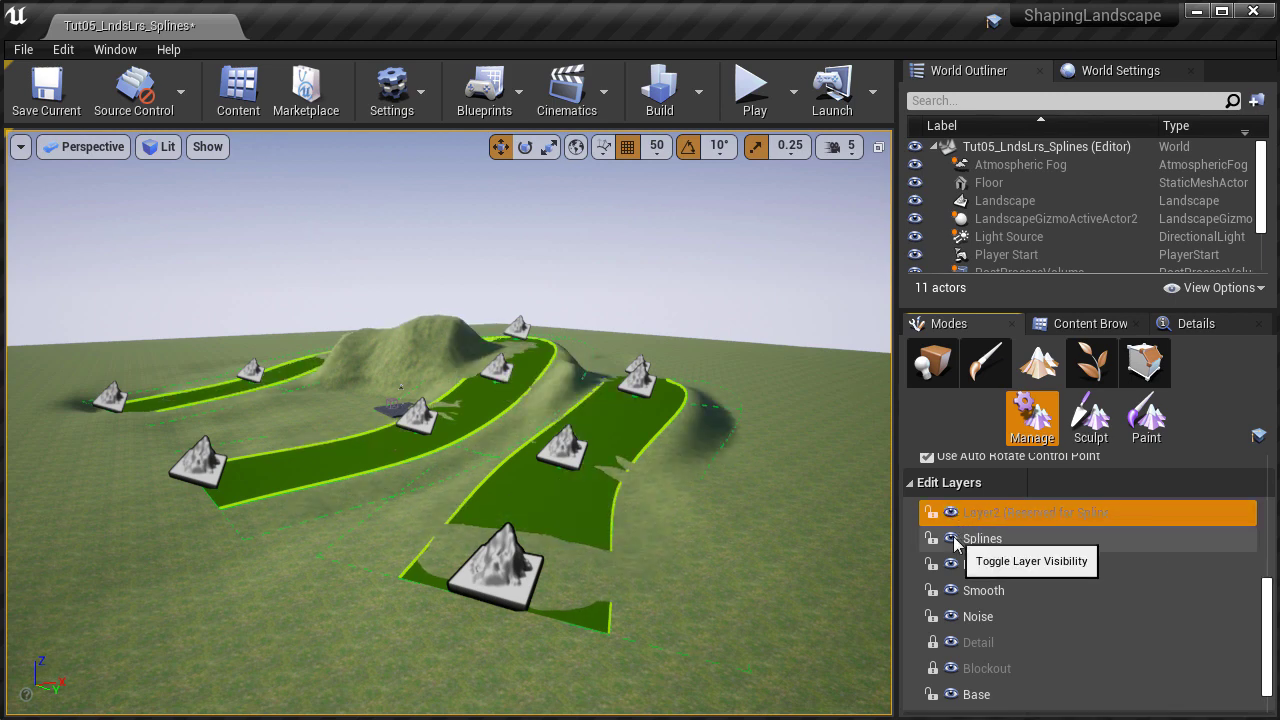
click(952, 540)
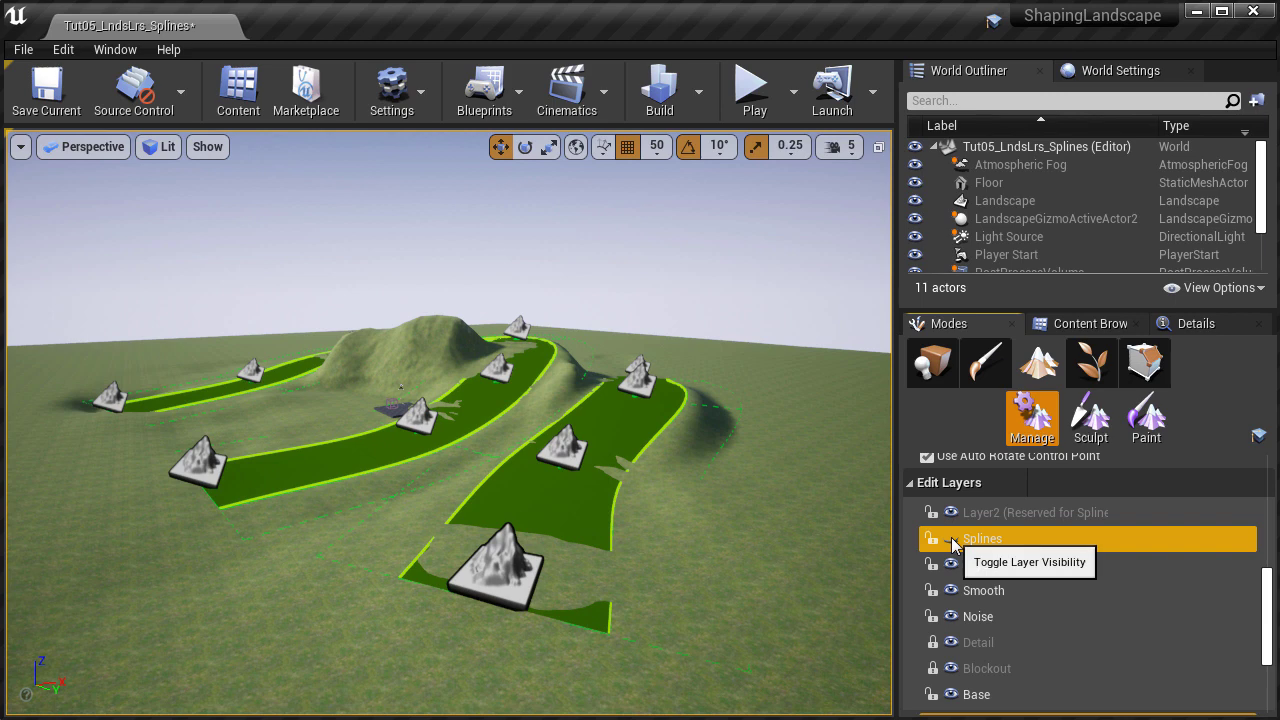
click(952, 543)
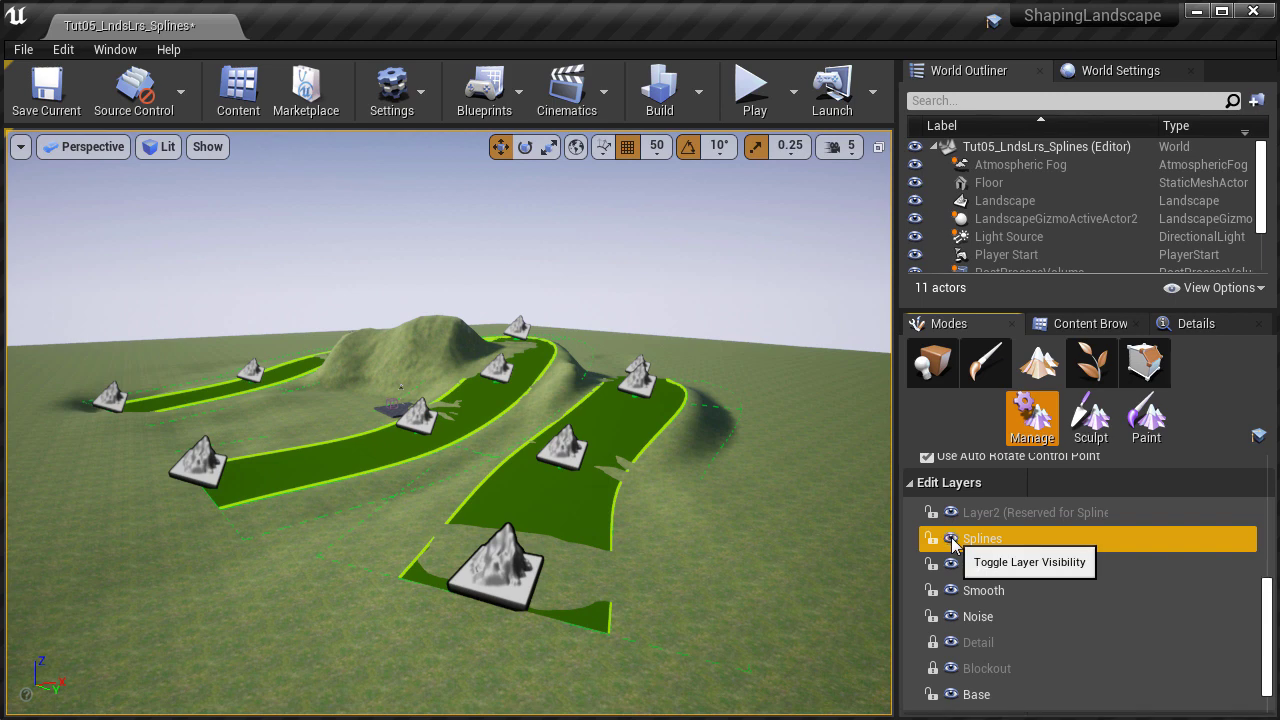